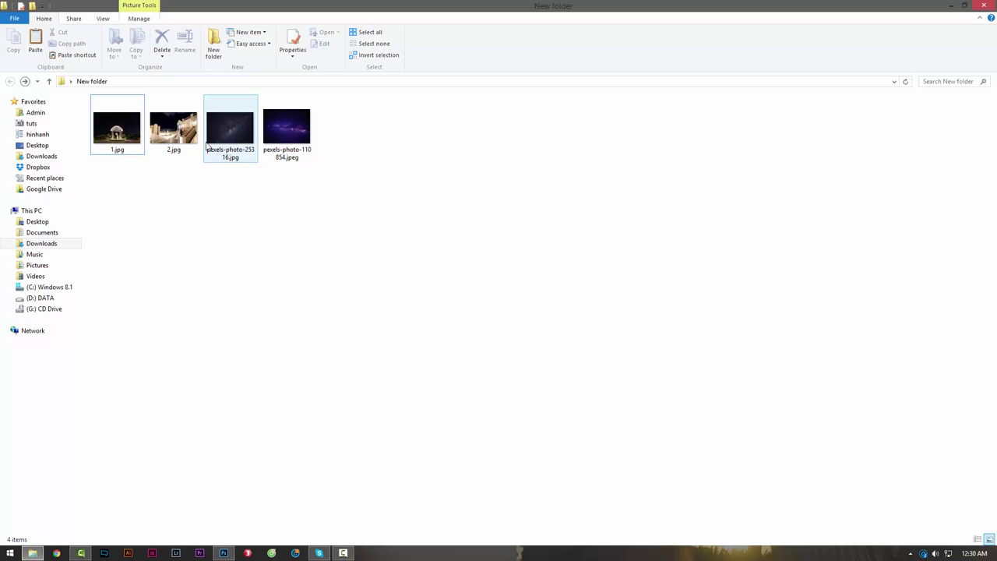
pyautogui.click(123, 143)
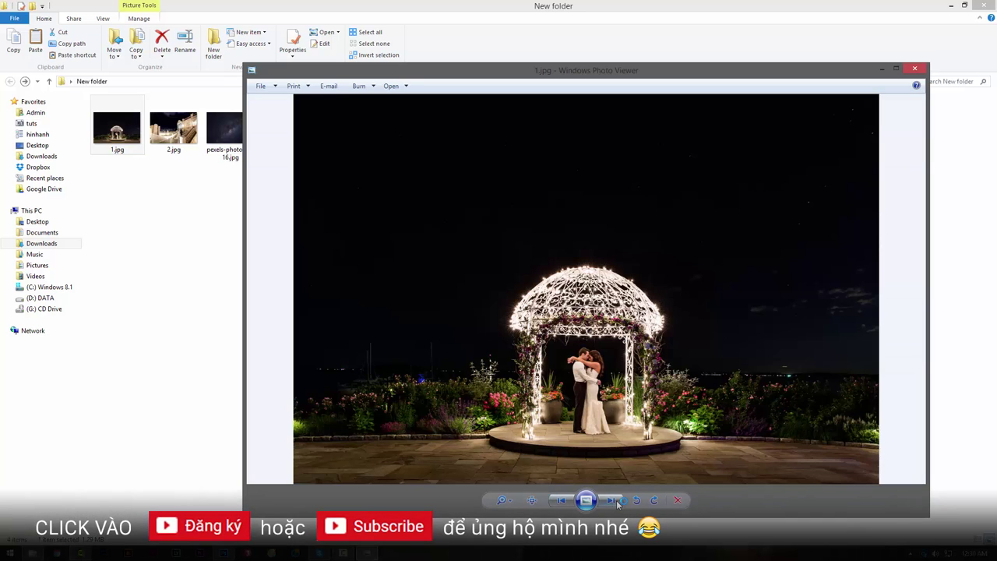
pyautogui.click(615, 503)
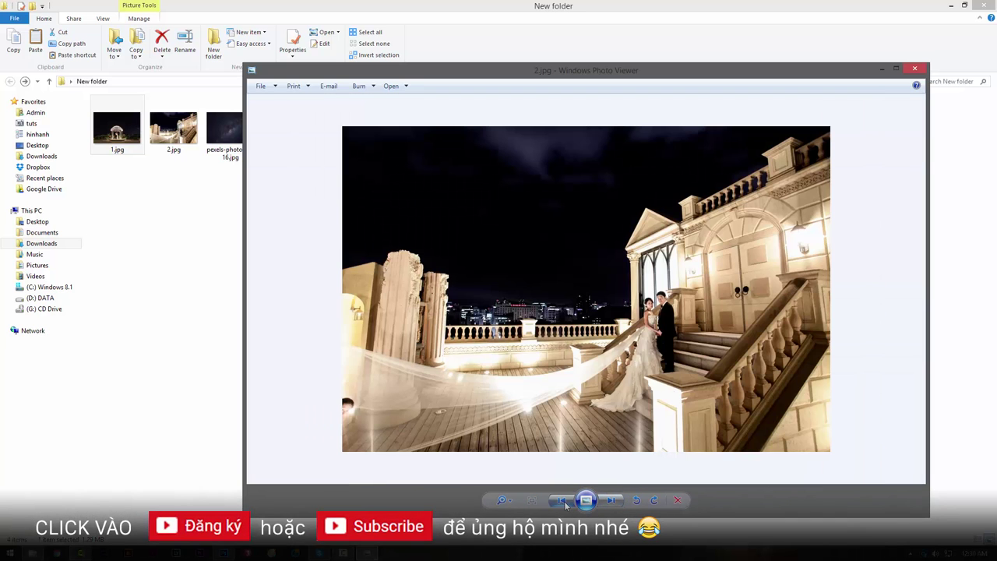
pyautogui.click(562, 500)
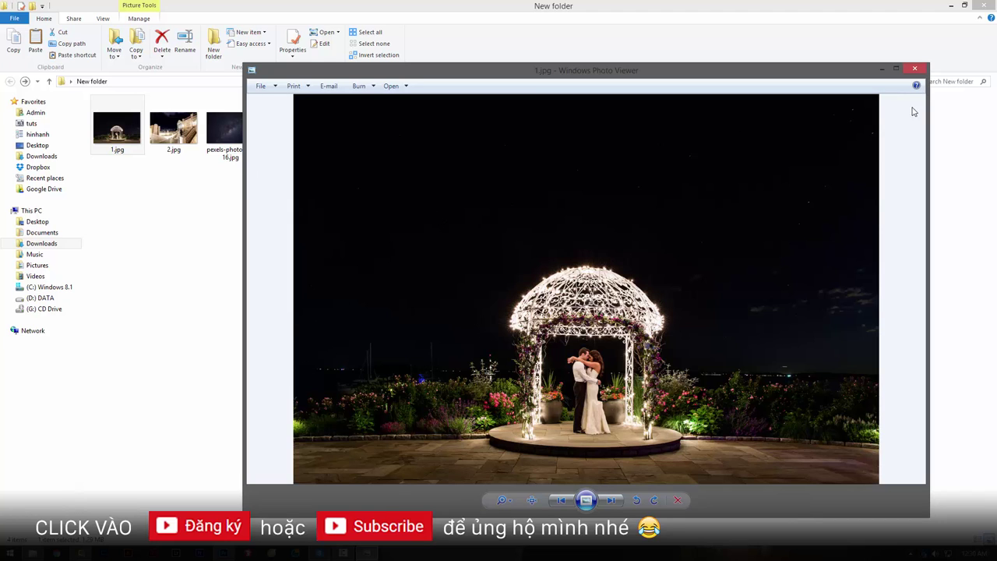
pyautogui.click(923, 72)
pyautogui.doubleClick(226, 128)
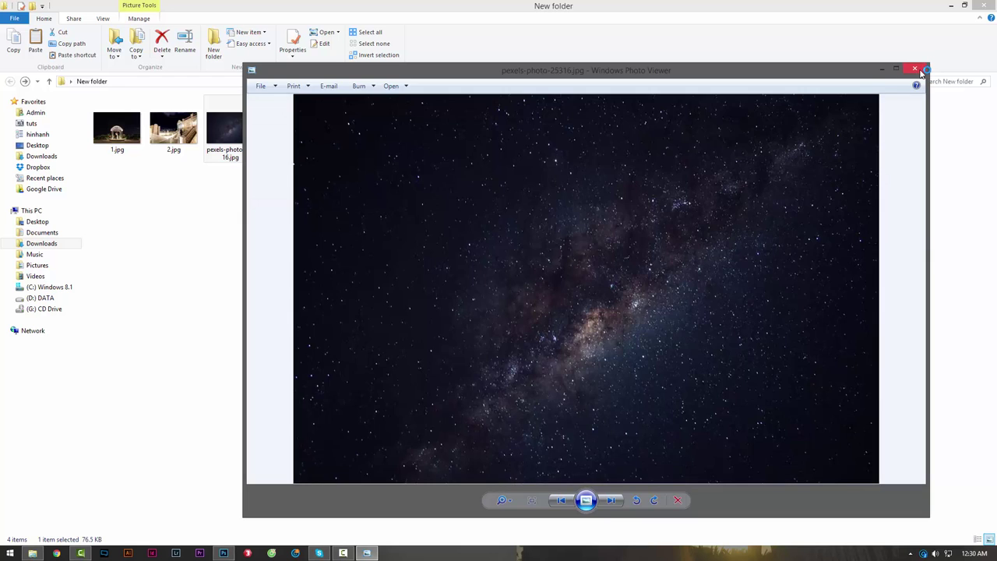
pyautogui.click(919, 68)
# Open 1.jpg and pexels-photo-25316.jpg in Photoshop as two documents
pyautogui.keyDown('ctrl'); pyautogui.click(116, 134); pyautogui.keyUp('ctrl')
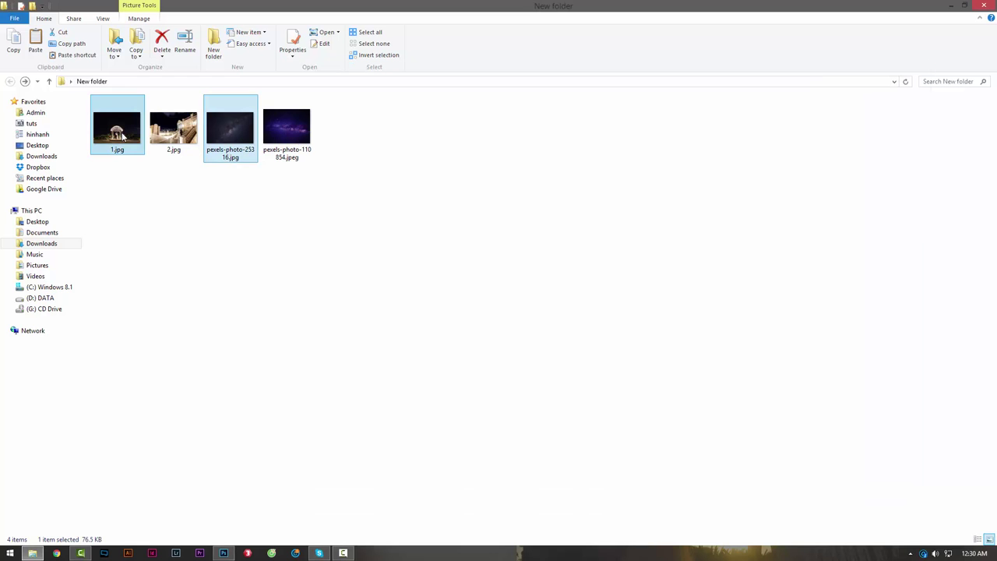
pyautogui.moveTo(234, 152)
pyautogui.mouseDown()
pyautogui.moveTo(235, 539)
pyautogui.moveTo(349, 305)
pyautogui.mouseUp()
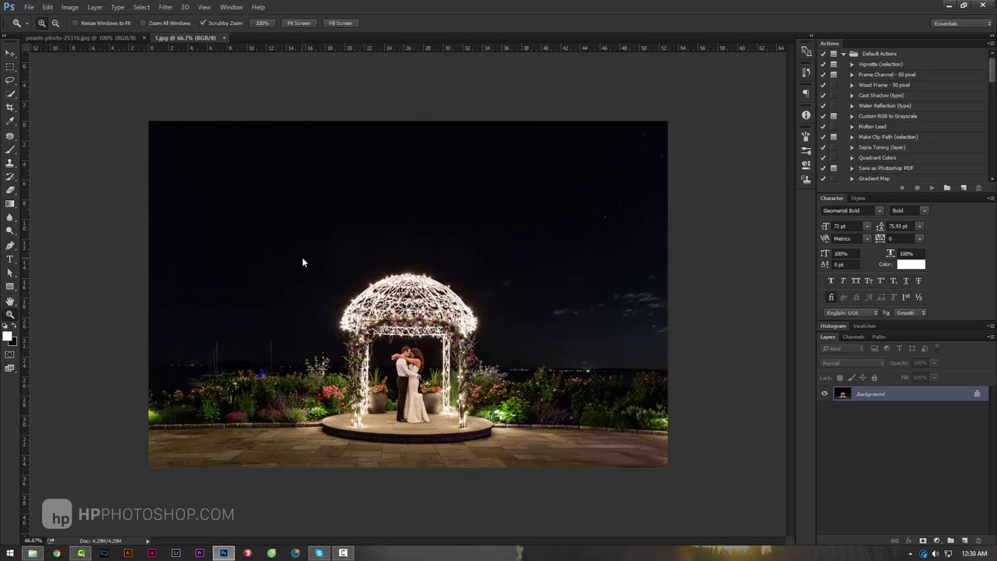
pyautogui.click(29, 7)
pyautogui.click(35, 27)
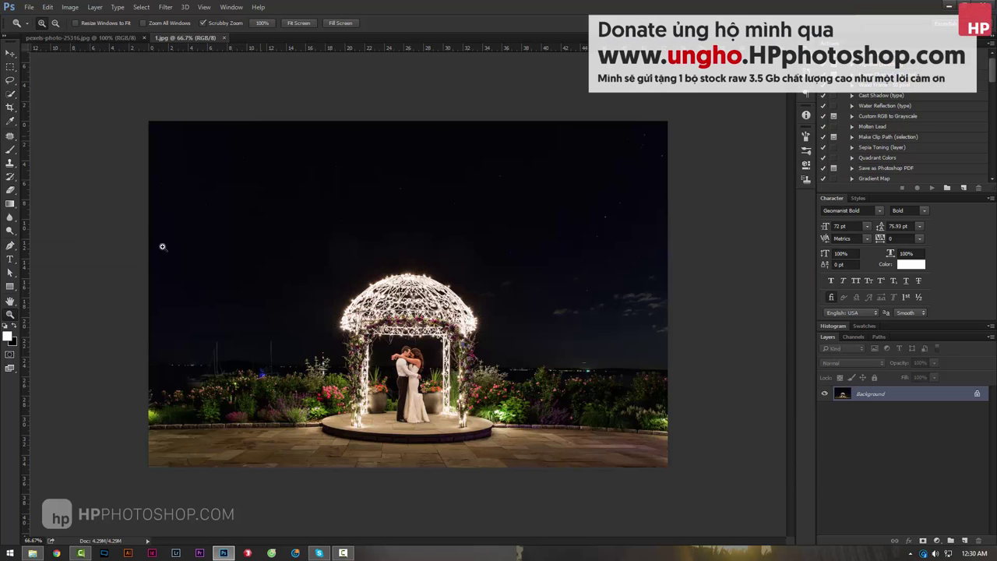
# Switch between the two document tabs, ending on the Milky Way image with the Move tool
pyautogui.click(102, 38)
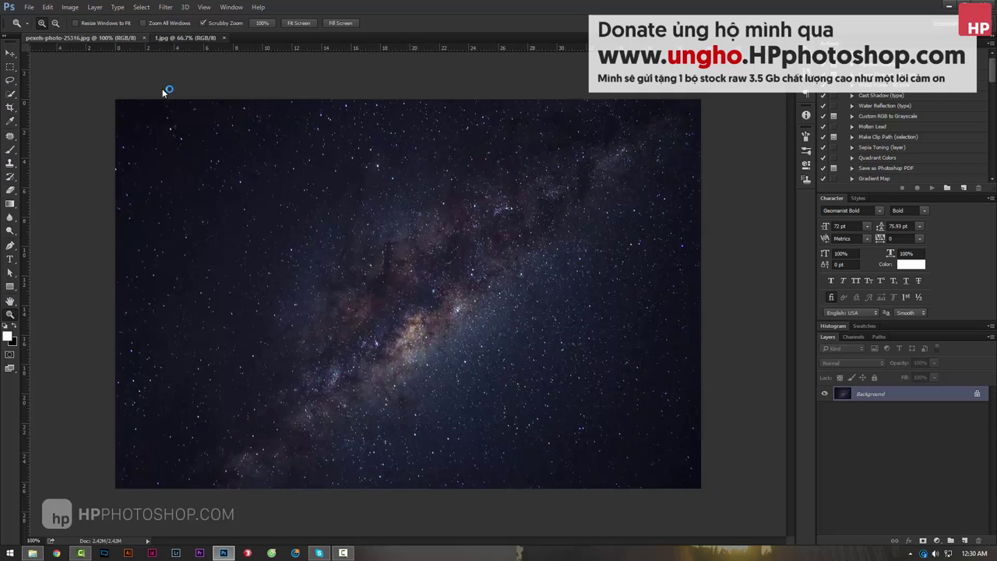
pyautogui.hotkey('ctrl', 'Tab')
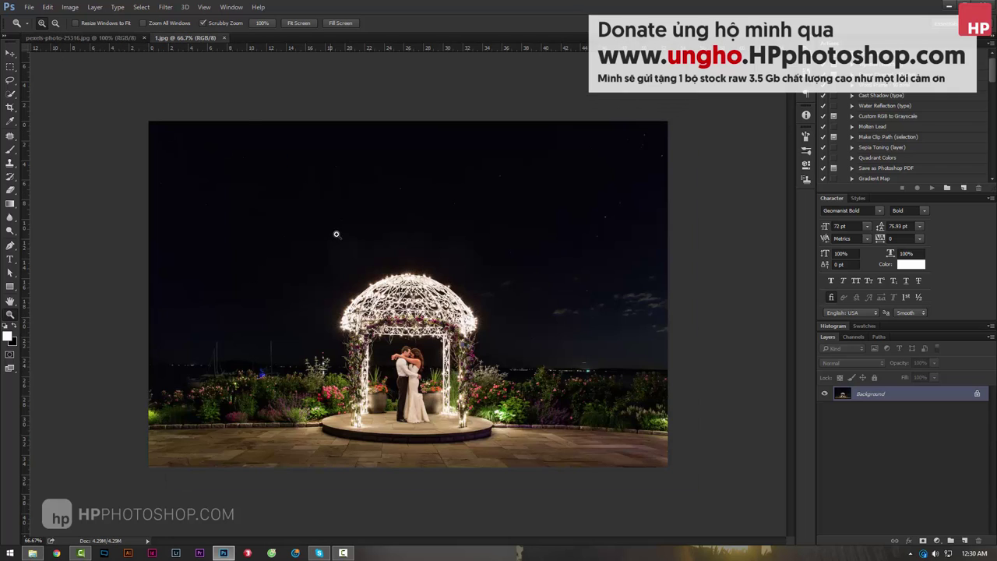
pyautogui.hotkey('ctrl', 'Tab')
pyautogui.press('v')
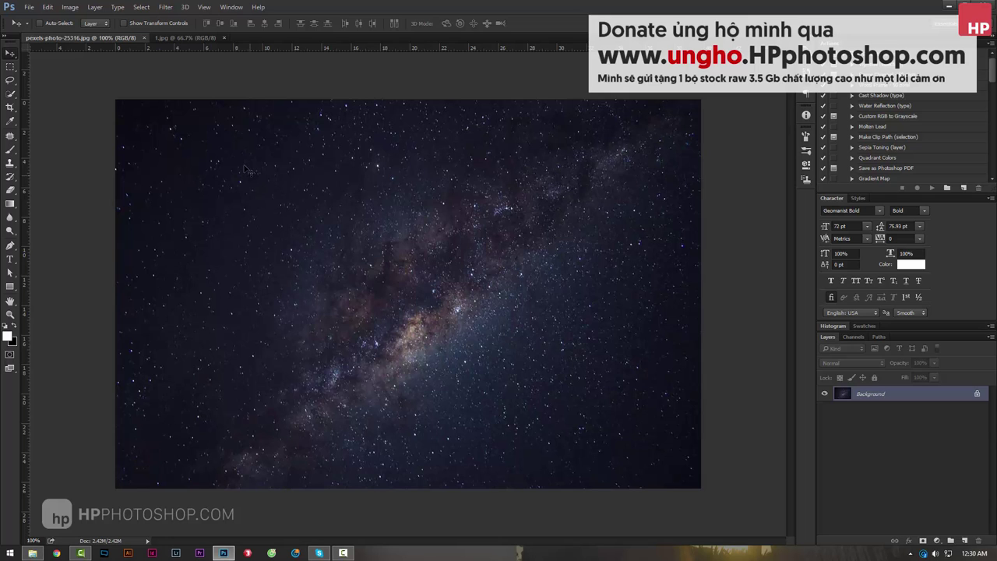
# Drag the Milky Way image into 1.jpg as Layer 1 and position it over the sky
pyautogui.click(187, 39)
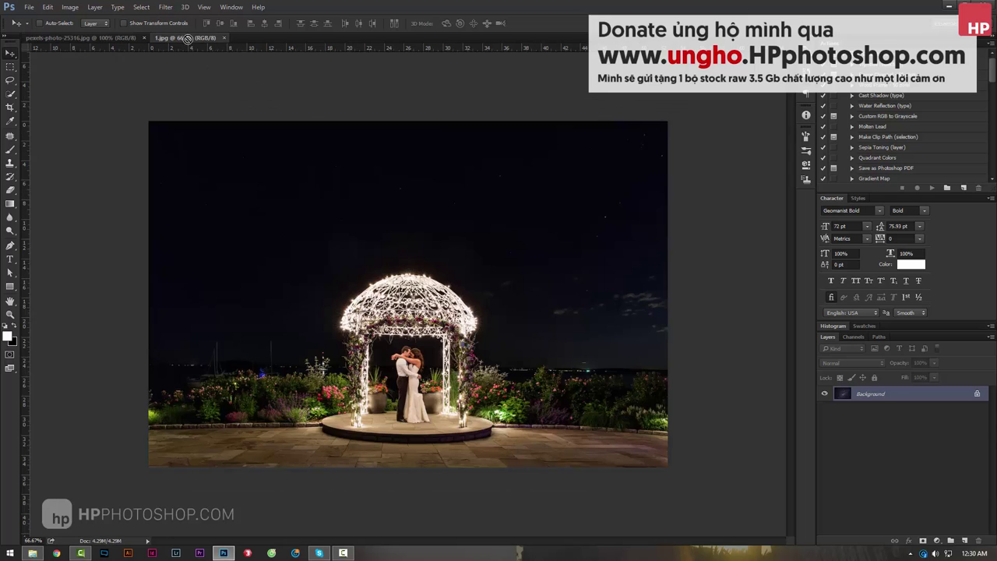
pyautogui.moveTo(187, 38); pyautogui.dragTo(380, 212)
pyautogui.moveTo(566, 353)
pyautogui.mouseDown()
pyautogui.moveTo(357, 261)
pyautogui.moveTo(387, 275)
pyautogui.mouseUp()
pyautogui.click(824, 395)
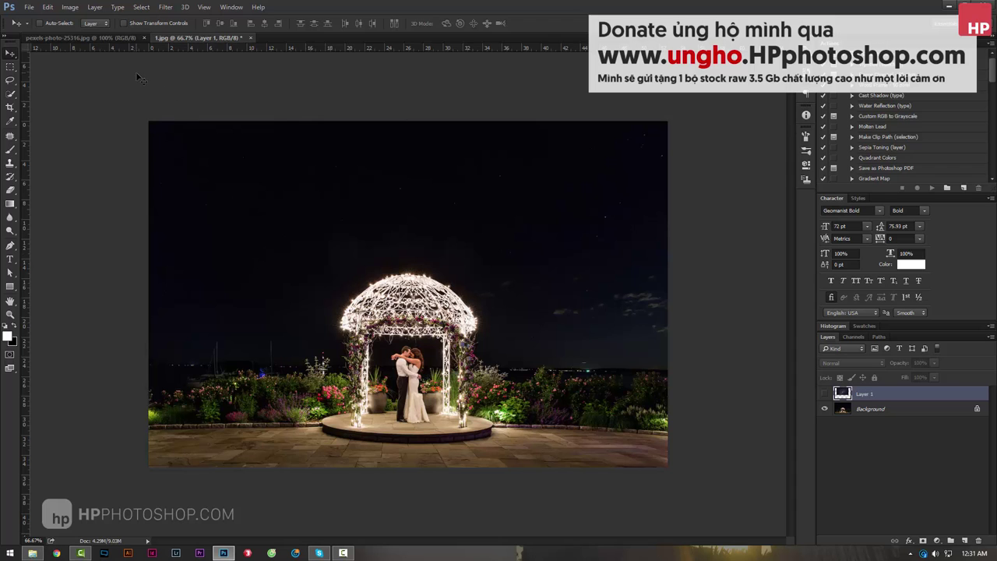
pyautogui.click(825, 394)
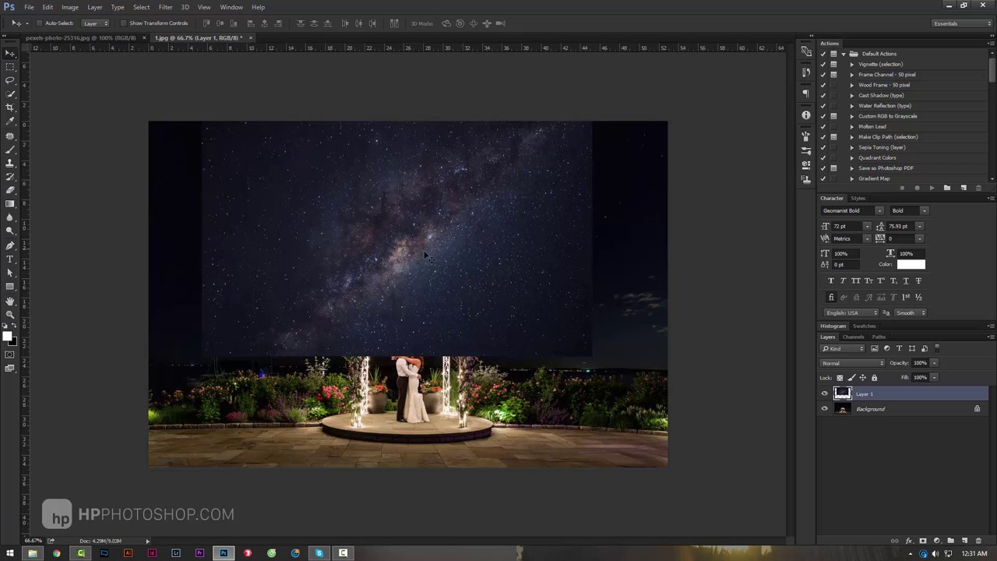
pyautogui.moveTo(425, 255); pyautogui.dragTo(457, 278)
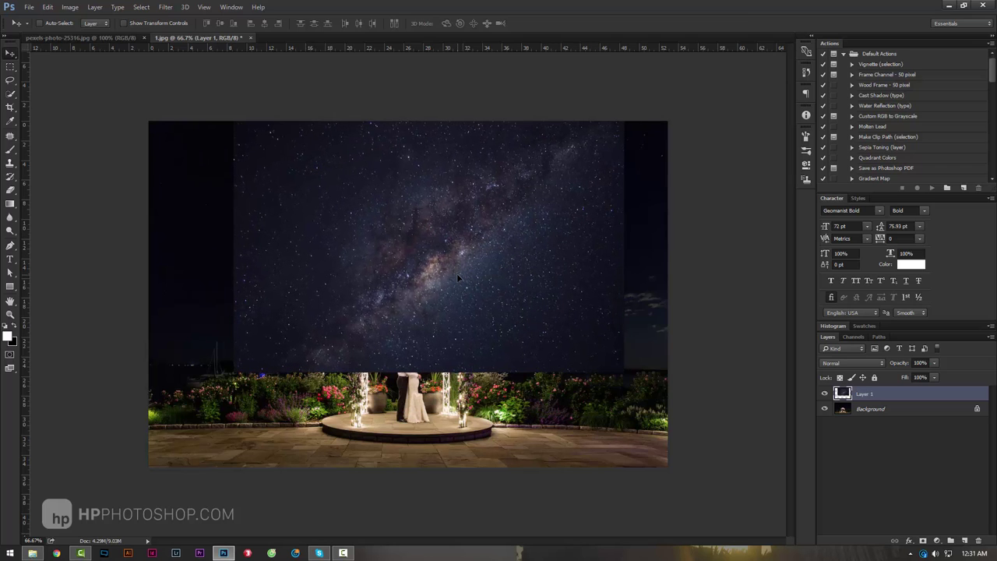
# Scale Layer 1 to about 98% and move it to fill the central sky above the gazebo
pyautogui.hotkey('ctrl', 't')
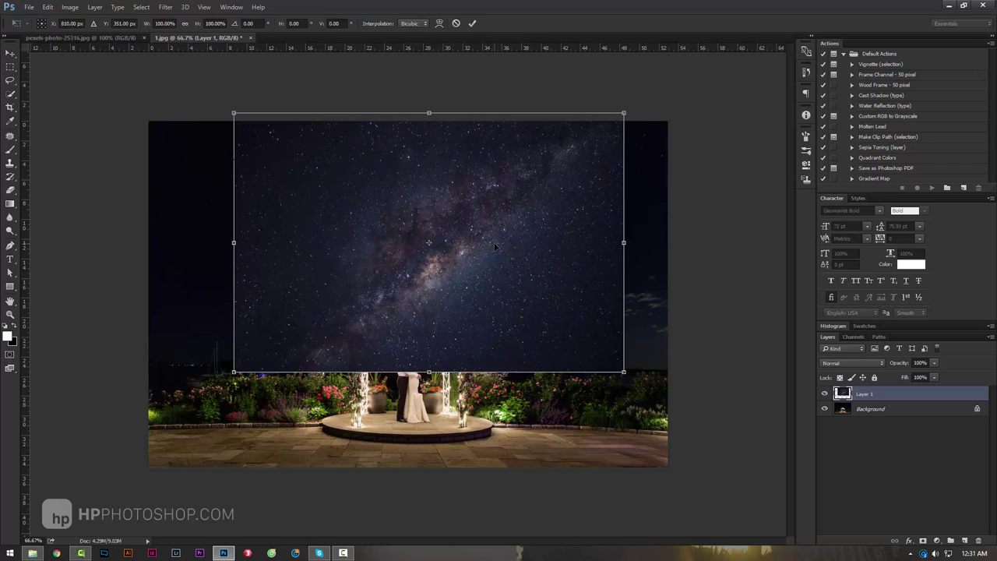
pyautogui.moveTo(625, 373)
pyautogui.mouseDown()
pyautogui.moveTo(527, 307)
pyautogui.moveTo(590, 337)
pyautogui.mouseUp()
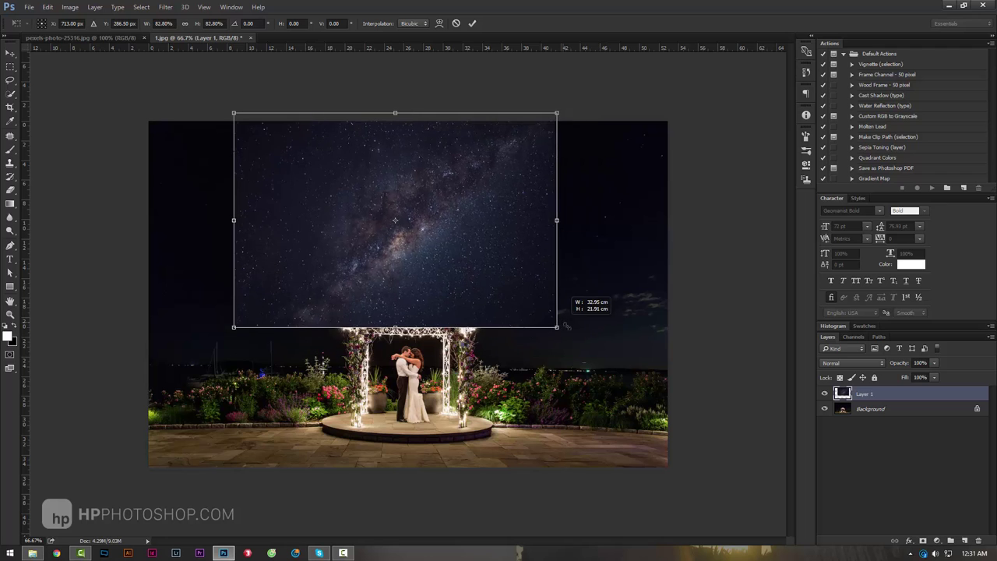
pyautogui.moveTo(589, 336)
pyautogui.mouseDown()
pyautogui.moveTo(710, 397)
pyautogui.moveTo(686, 382)
pyautogui.mouseUp()
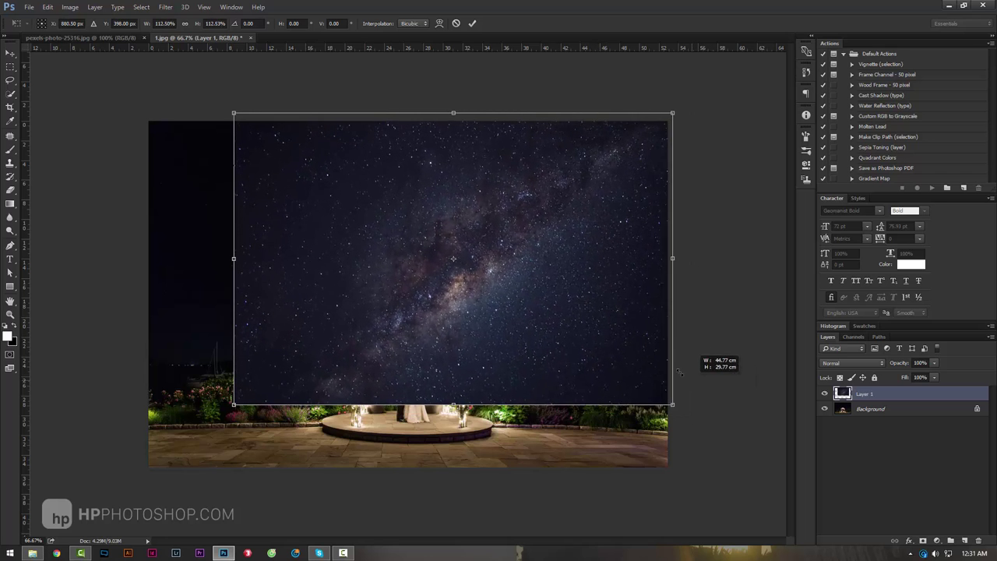
pyautogui.moveTo(233, 113)
pyautogui.mouseDown()
pyautogui.moveTo(115, 84)
pyautogui.moveTo(257, 190)
pyautogui.mouseUp()
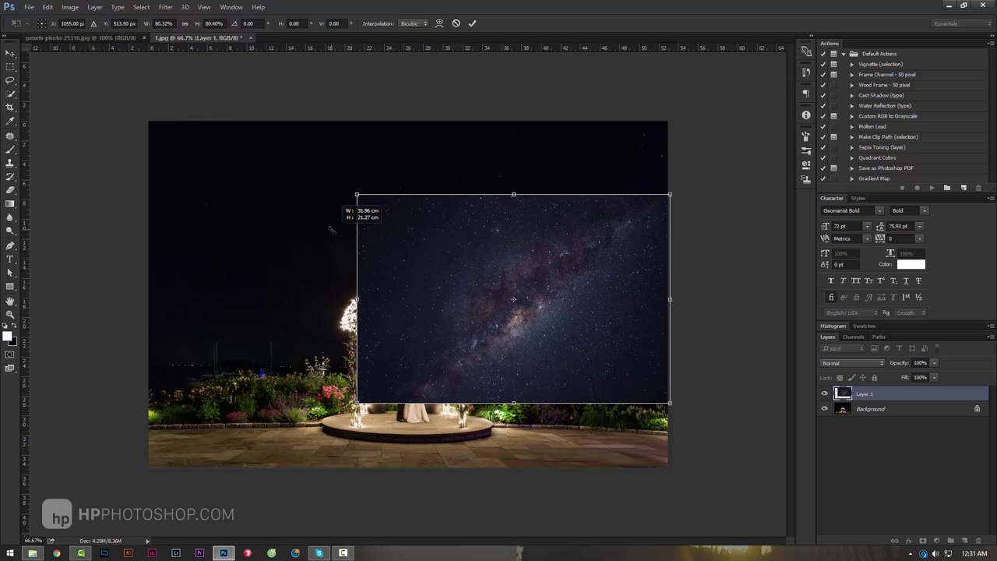
pyautogui.moveTo(569, 372)
pyautogui.mouseDown()
pyautogui.moveTo(523, 327)
pyautogui.moveTo(634, 293)
pyautogui.moveTo(464, 338)
pyautogui.moveTo(491, 328)
pyautogui.mouseUp()
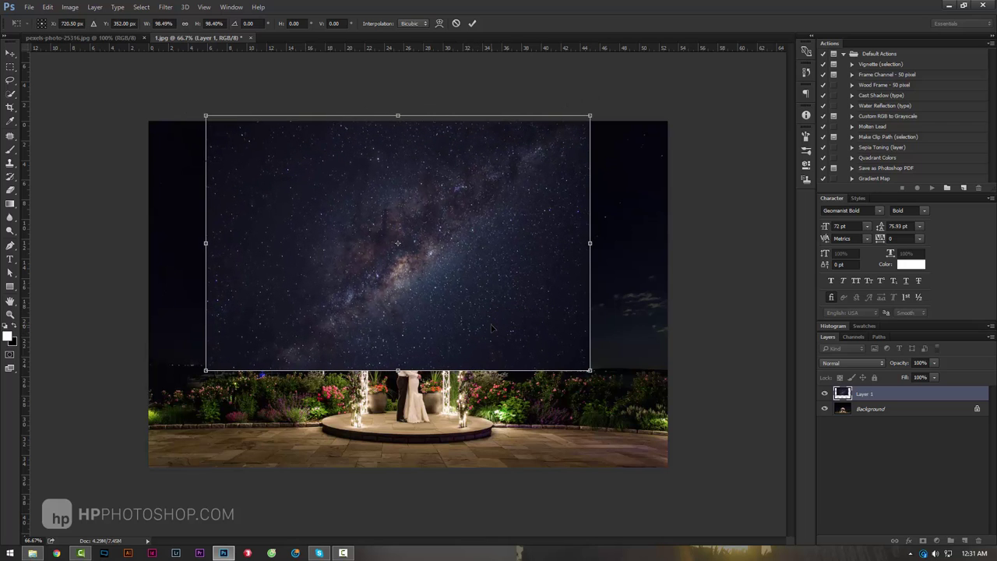
pyautogui.press('Return')
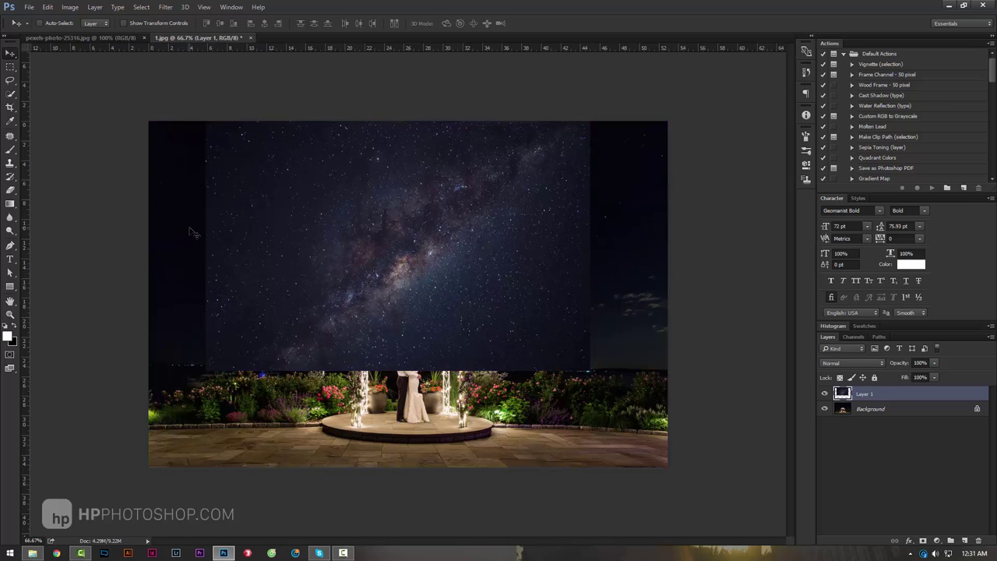
# Duplicate the Milky Way layer, flip the copy horizontally and move it over the right sky
pyautogui.hotkey('ctrl', 'j')
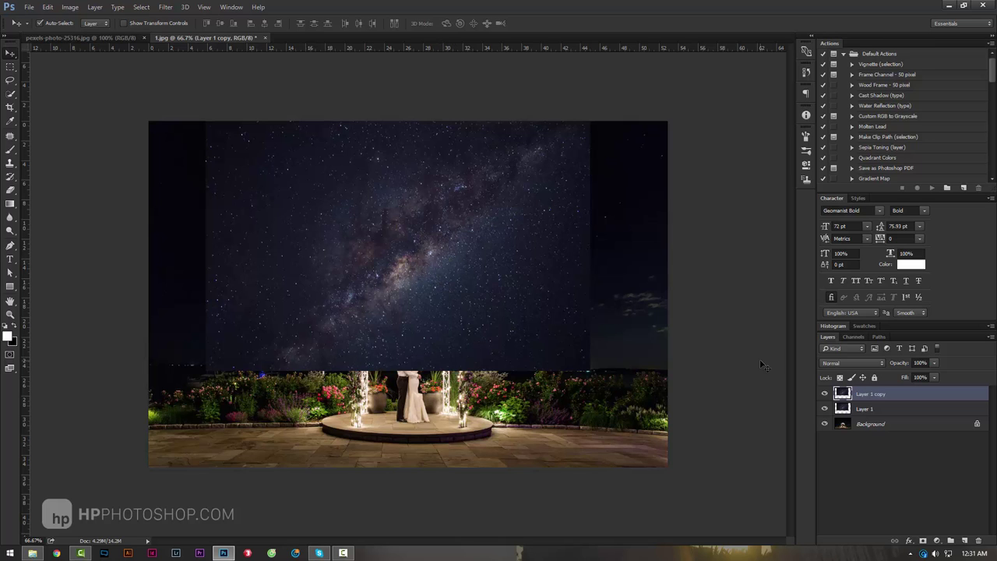
pyautogui.hotkey('ctrl', 't')
pyautogui.rightClick(464, 238)
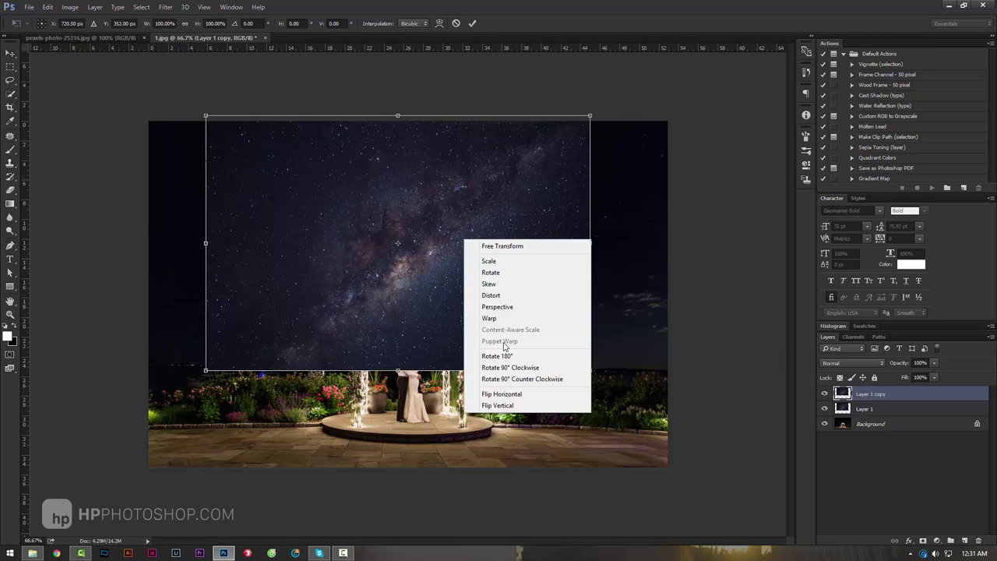
pyautogui.click(511, 396)
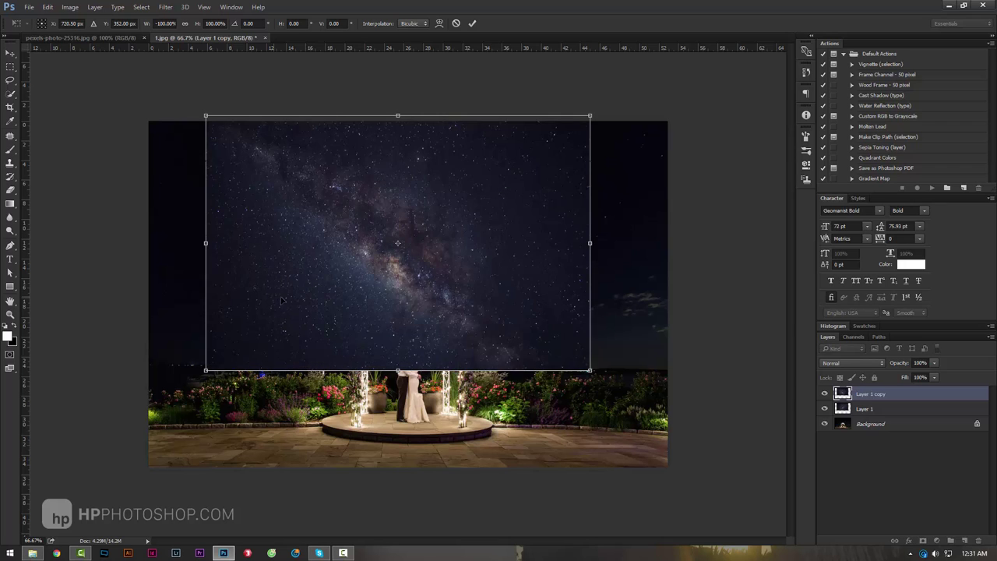
pyautogui.moveTo(282, 299); pyautogui.dragTo(656, 315)
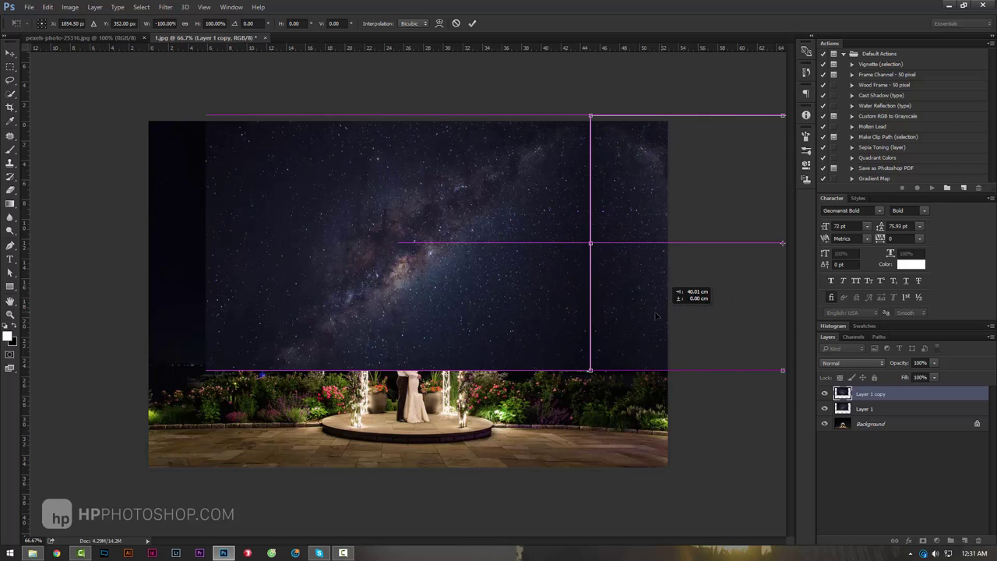
pyautogui.moveTo(656, 316); pyautogui.dragTo(660, 317)
pyautogui.press('Return')
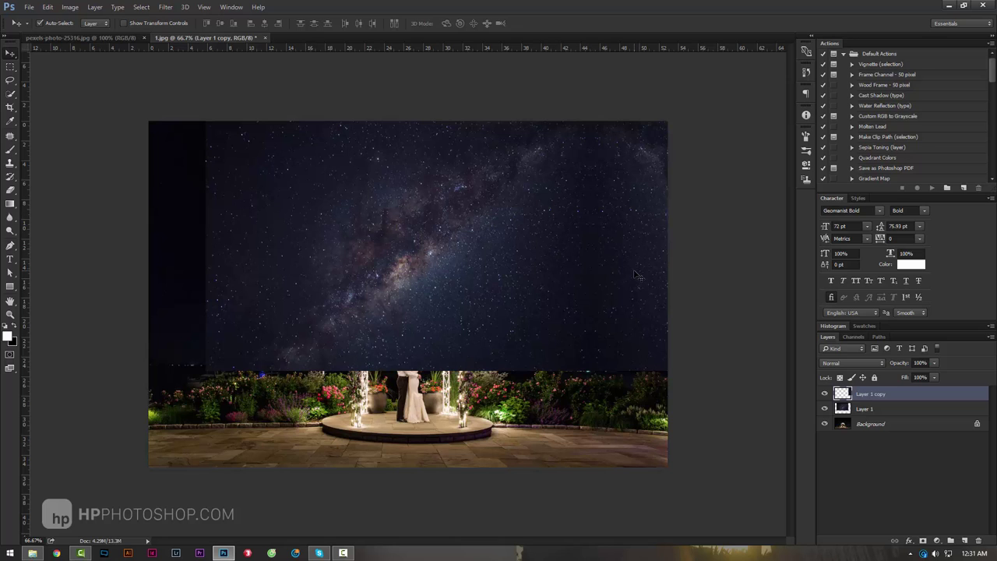
# Flip the copied sky layer horizontally once more
pyautogui.hotkey('ctrl', 't')
pyautogui.rightClick(639, 270)
pyautogui.click(701, 421)
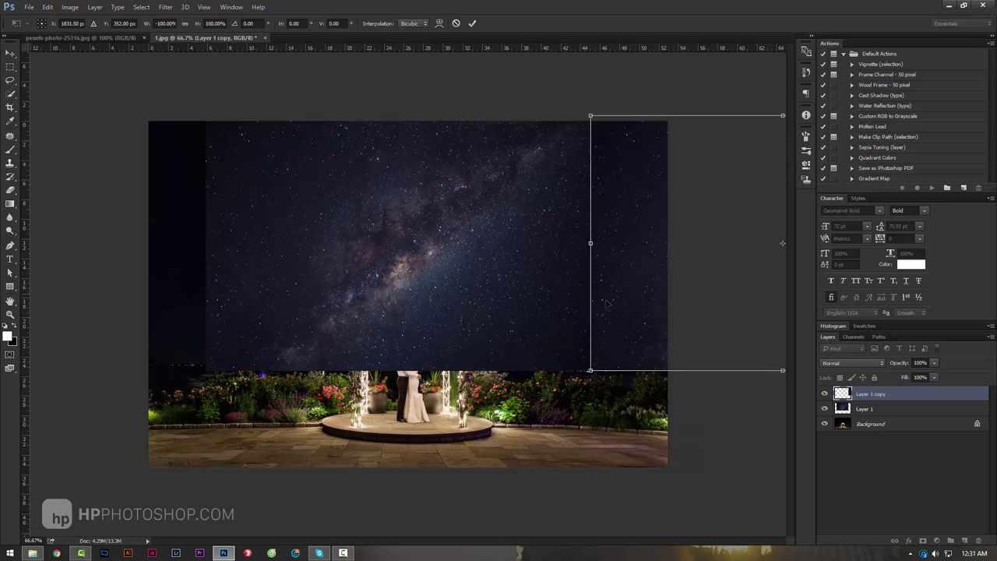
pyautogui.press('Return')
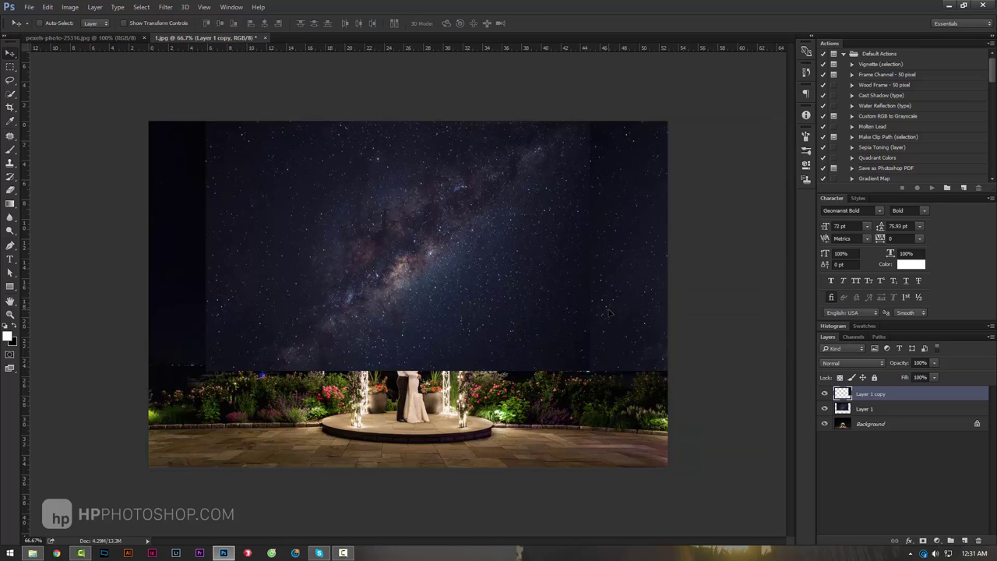
# Duplicate the sky as Layer 1 copy 2, slide it to the left edge, and select all three sky layers
pyautogui.hotkey('ctrl', 'j')
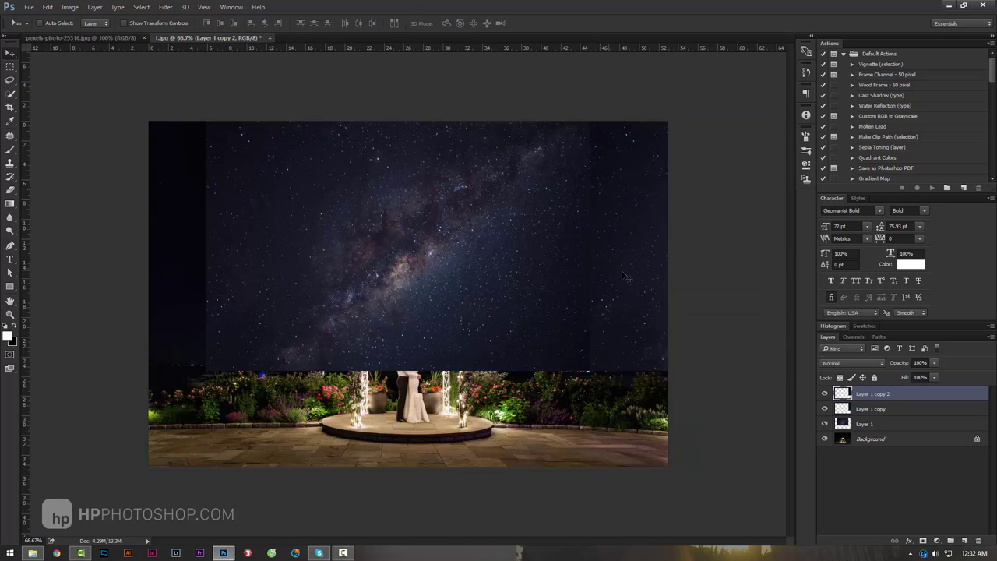
pyautogui.moveTo(643, 281)
pyautogui.mouseDown()
pyautogui.moveTo(340, 283)
pyautogui.moveTo(333, 274)
pyautogui.mouseUp()
pyautogui.moveTo(195, 272); pyautogui.dragTo(156, 270)
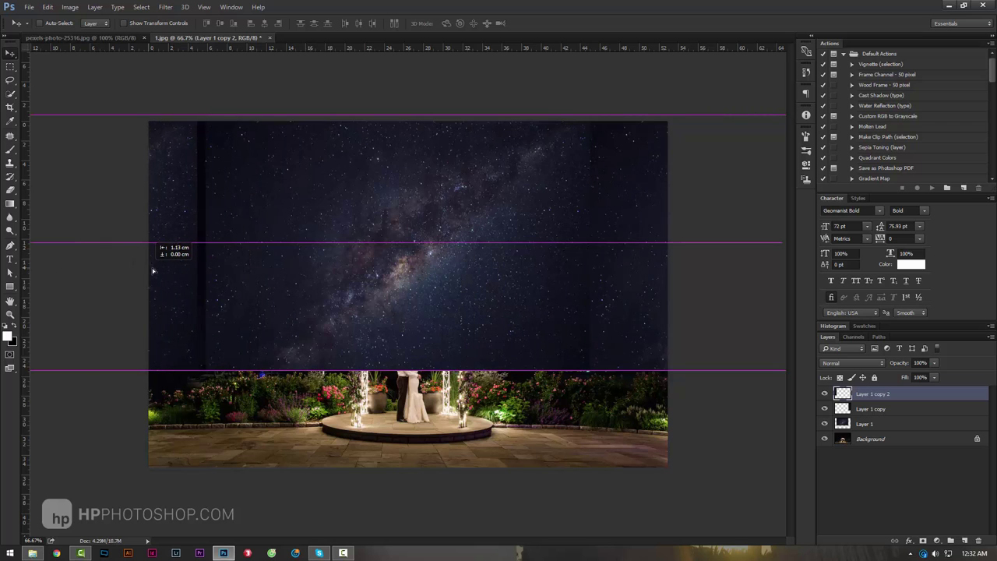
pyautogui.click(887, 427)
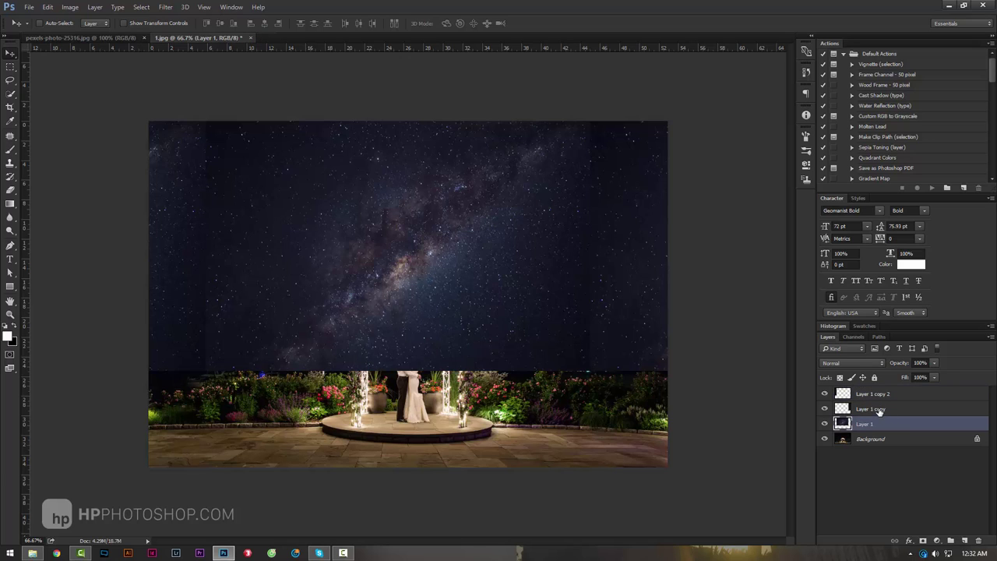
pyautogui.keyDown('shift'); pyautogui.click(916, 396); pyautogui.keyUp('shift')
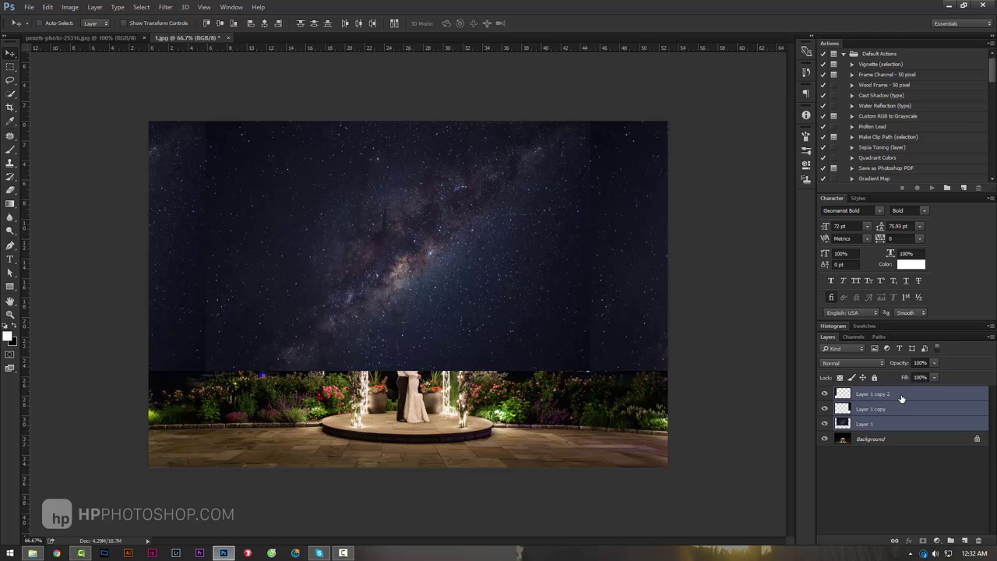
# Merge the three star-sky layers into one and toggle its visibility to compare
pyautogui.rightClick(900, 396)
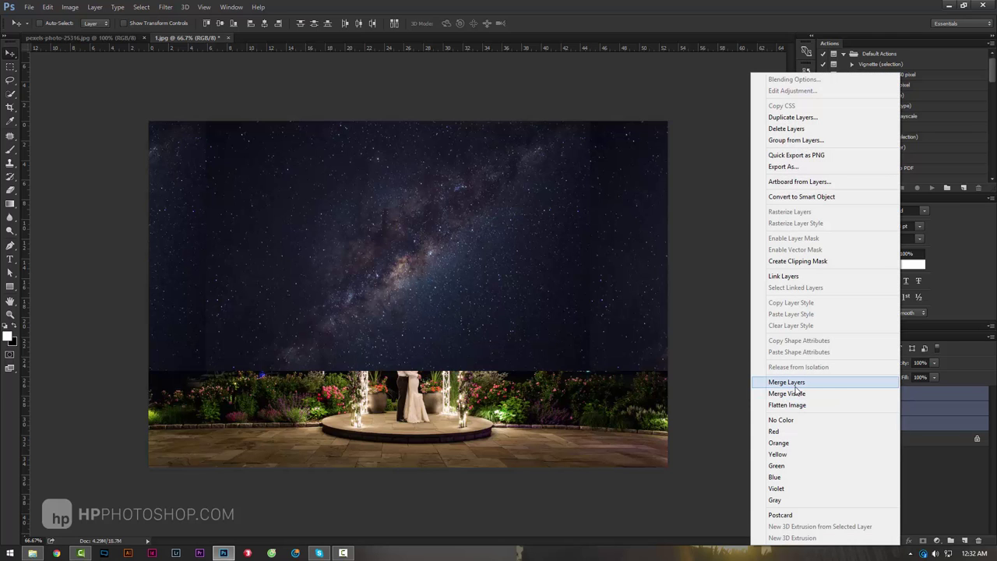
pyautogui.click(787, 382)
pyautogui.click(825, 393)
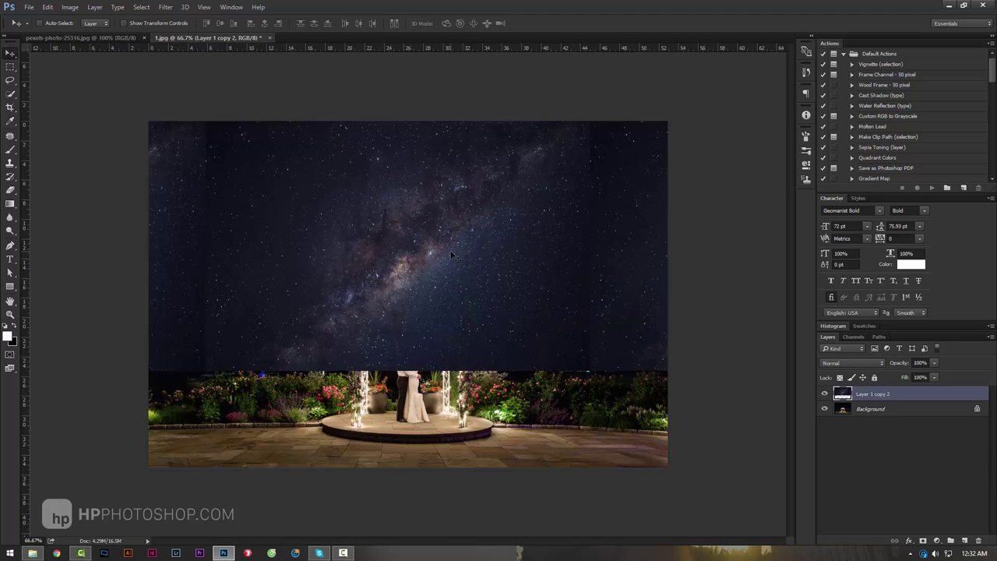
# Nudge the merged sky vertically so it sits just above the garden
pyautogui.moveTo(467, 254); pyautogui.dragTo(469, 254)
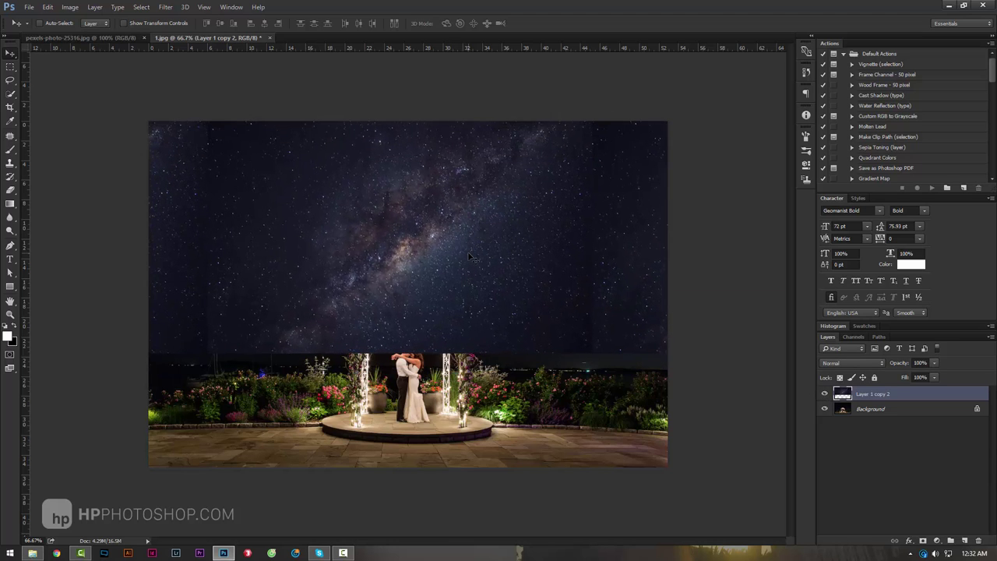
pyautogui.hotkey('ctrl', 't')
pyautogui.moveTo(483, 221); pyautogui.dragTo(489, 247)
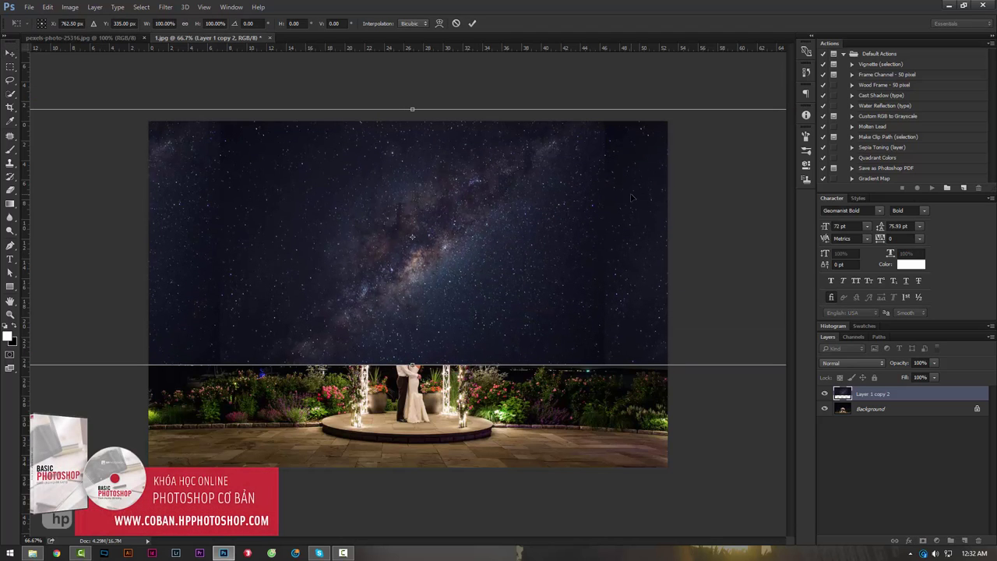
pyautogui.press('Return')
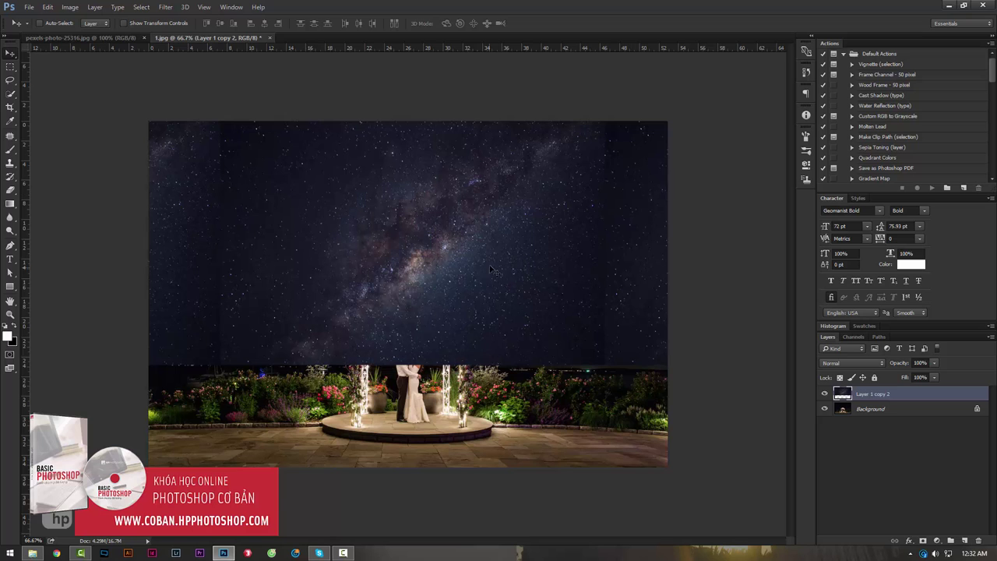
pyautogui.moveTo(477, 289); pyautogui.dragTo(482, 364)
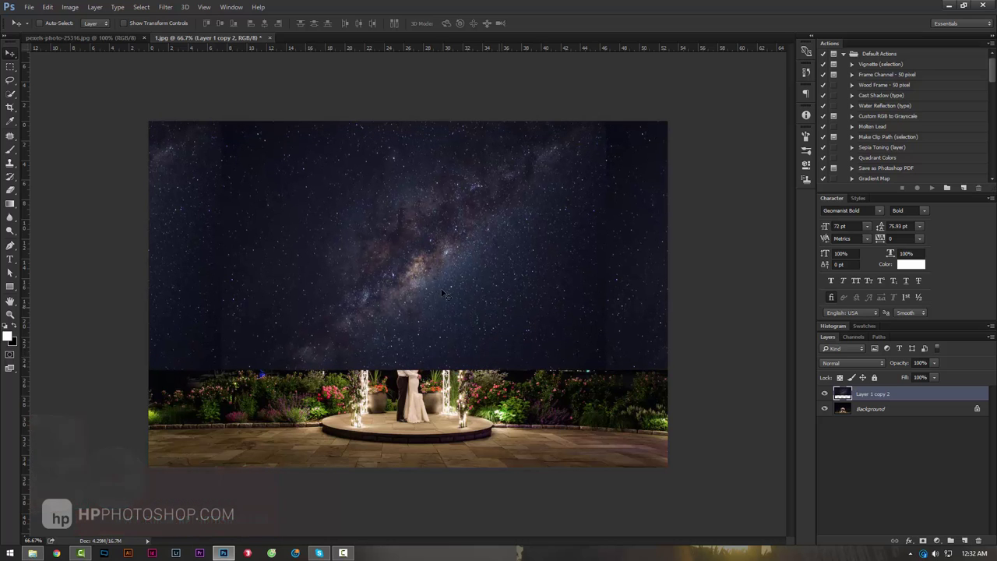
pyautogui.moveTo(448, 292)
pyautogui.mouseDown()
pyautogui.moveTo(384, 220)
pyautogui.moveTo(331, 282)
pyautogui.moveTo(318, 282)
pyautogui.moveTo(467, 218)
pyautogui.moveTo(523, 249)
pyautogui.moveTo(436, 247)
pyautogui.moveTo(424, 268)
pyautogui.moveTo(434, 288)
pyautogui.mouseUp()
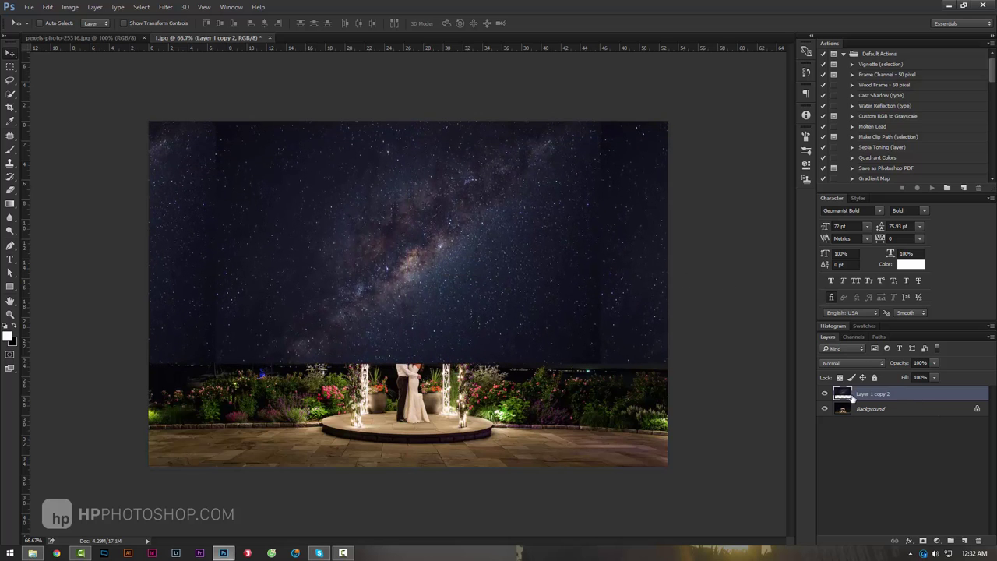
# Set the star-sky layer's blend mode to Screen and zoom in to check the gazebo
pyautogui.click(865, 365)
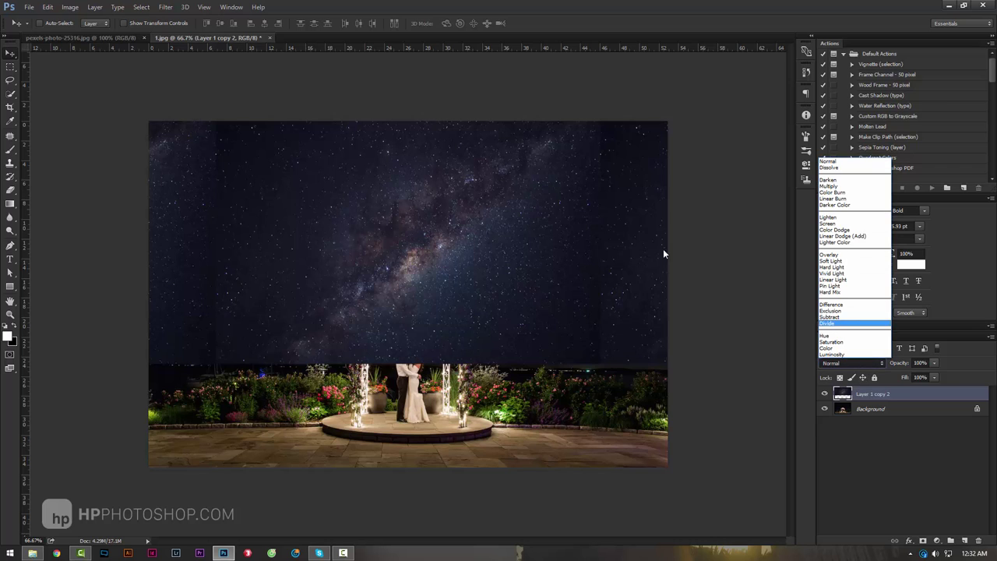
pyautogui.press('Escape')
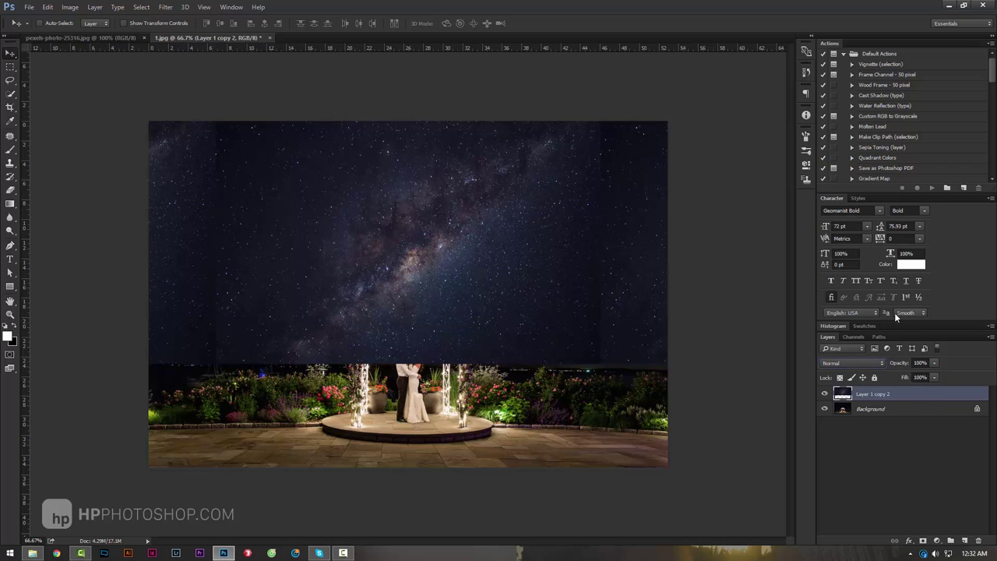
pyautogui.click(871, 363)
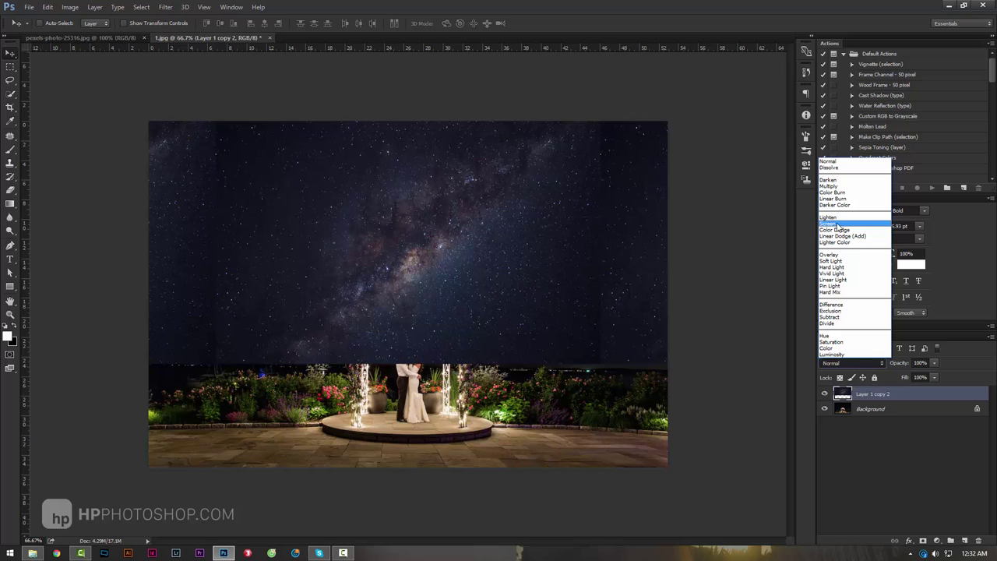
pyautogui.click(838, 225)
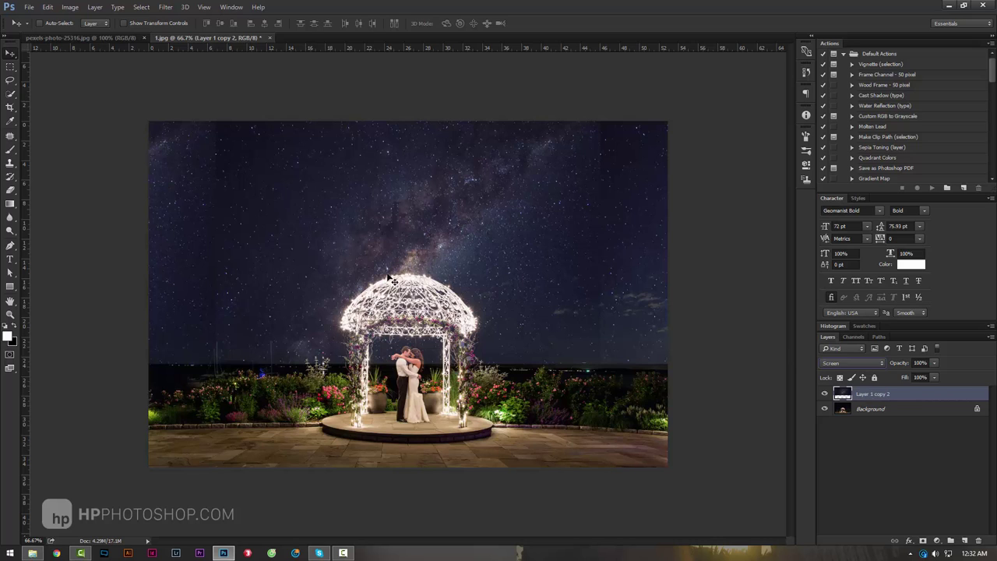
pyautogui.press('z')
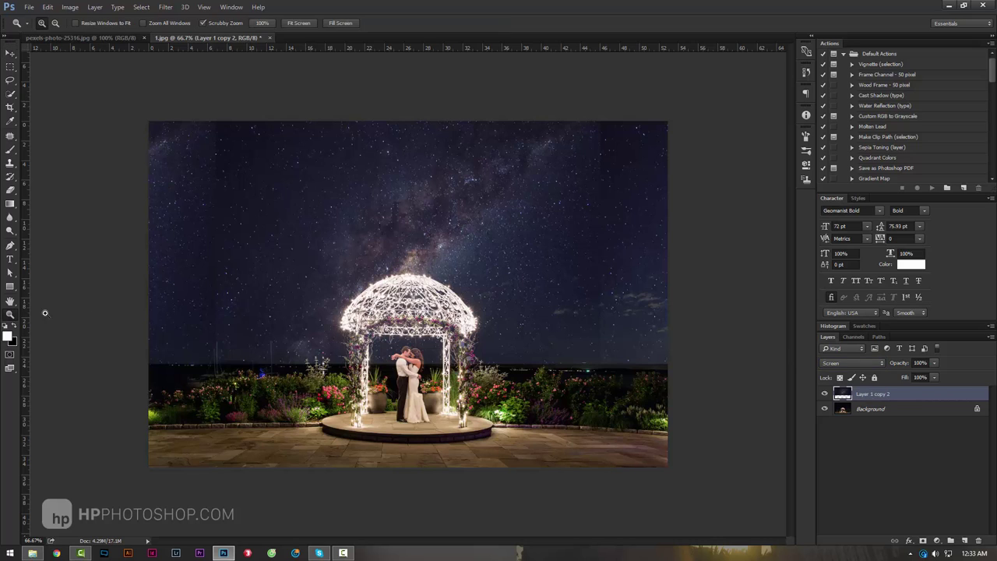
pyautogui.click(387, 320)
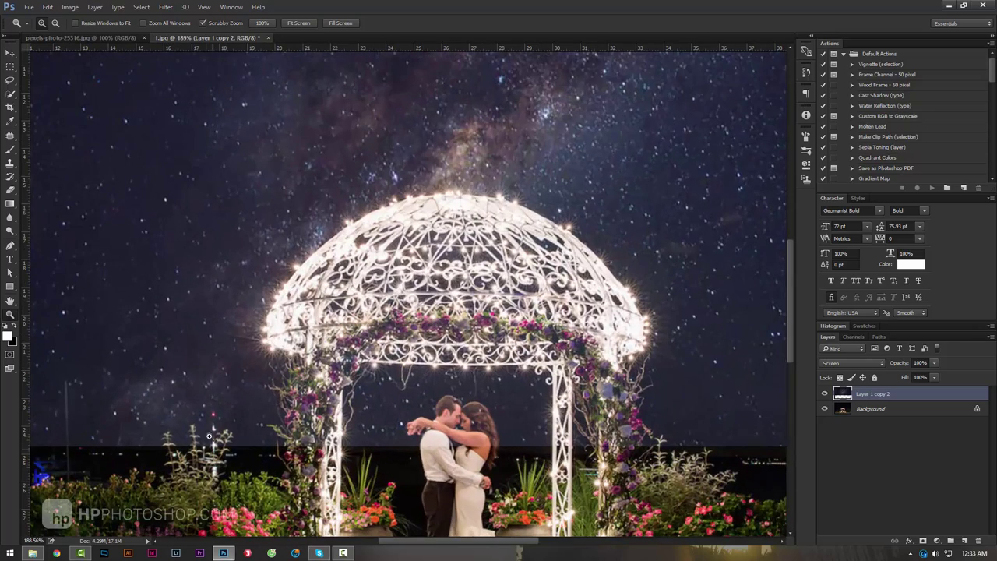
pyautogui.keyDown('alt'); pyautogui.click(394, 252); pyautogui.keyUp('alt')
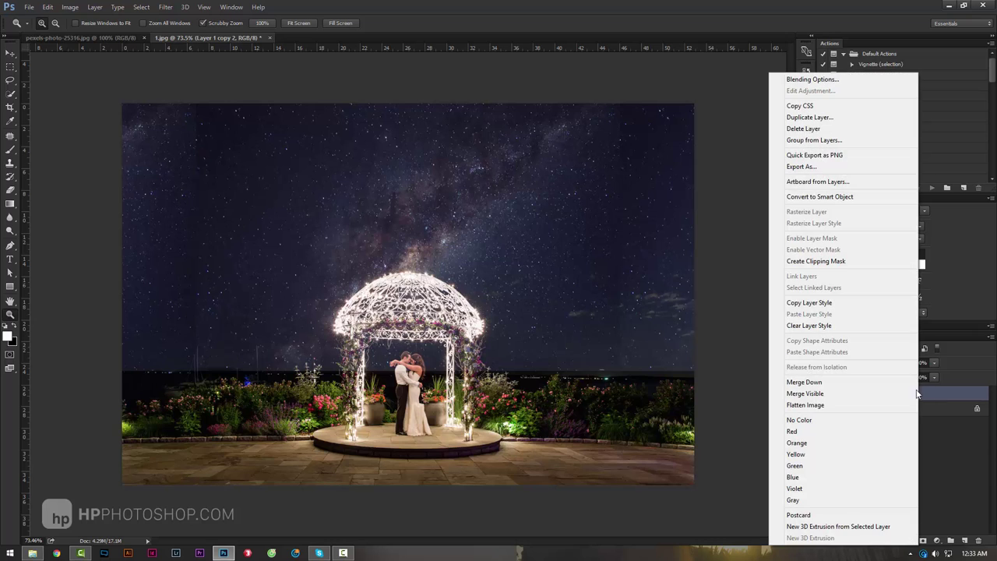
# Split the Underlying Layer Blend If sliders to about 27/100 so stars avoid the bright gazebo
pyautogui.press('Escape')
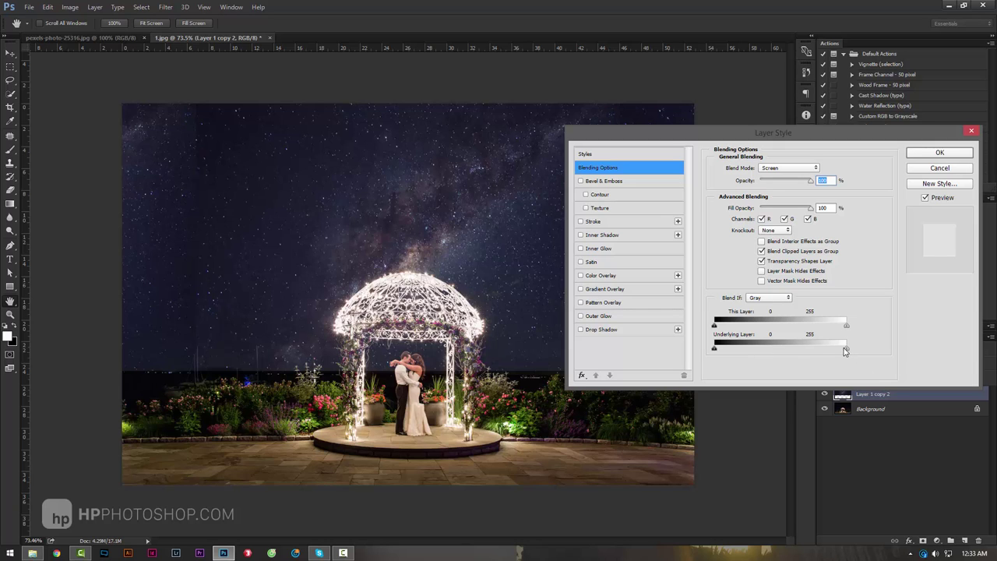
pyautogui.moveTo(845, 349)
pyautogui.mouseDown()
pyautogui.moveTo(746, 354)
pyautogui.moveTo(798, 355)
pyautogui.mouseUp()
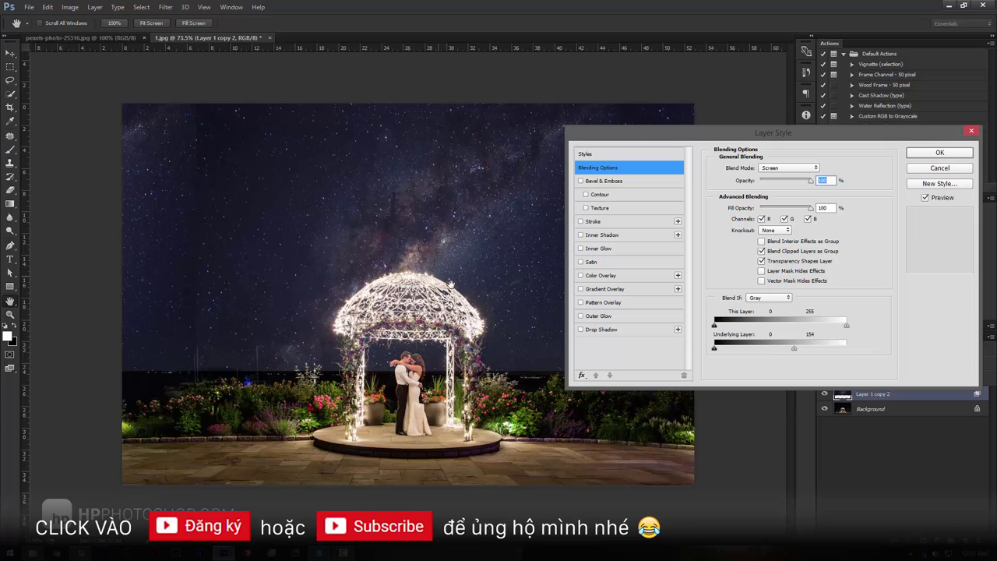
pyautogui.press('alt')
pyautogui.moveTo(789, 352); pyautogui.dragTo(734, 352)
pyautogui.moveTo(795, 348); pyautogui.dragTo(728, 350)
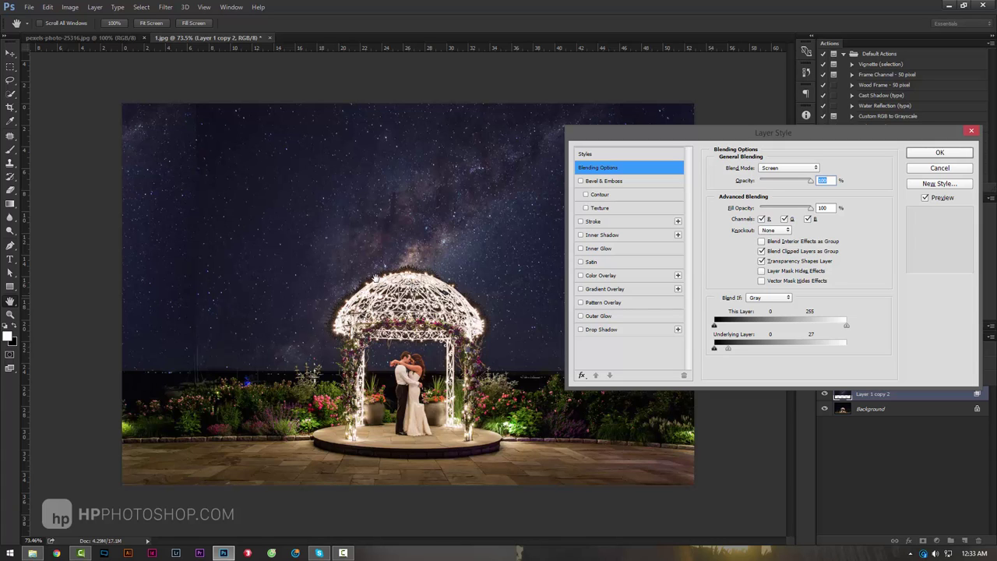
pyautogui.press('alt')
pyautogui.moveTo(731, 353)
pyautogui.mouseDown()
pyautogui.moveTo(777, 351)
pyautogui.moveTo(766, 350)
pyautogui.mouseUp()
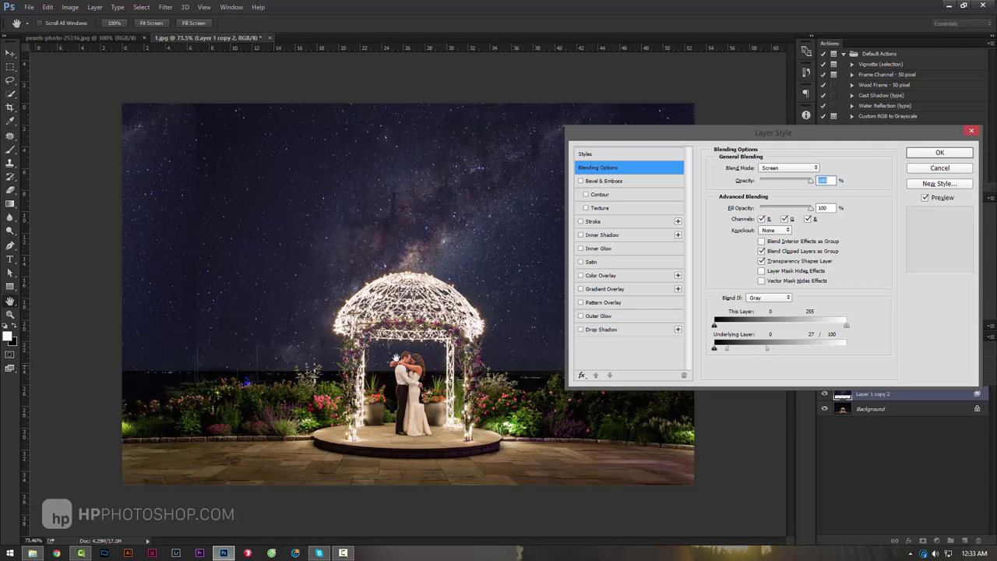
pyautogui.click(939, 153)
pyautogui.moveTo(394, 271)
pyautogui.mouseDown()
pyautogui.moveTo(429, 276)
pyautogui.moveTo(382, 292)
pyautogui.mouseUp()
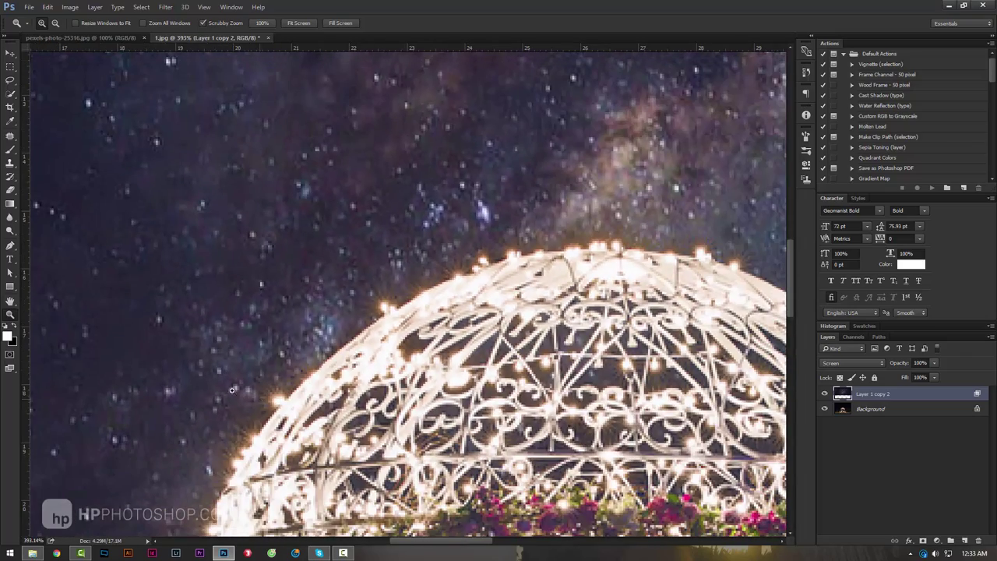
# Zoom out to fit the whole photo and toggle Layer 1 copy 2 off and on to compare
pyautogui.moveTo(491, 303); pyautogui.dragTo(416, 271)
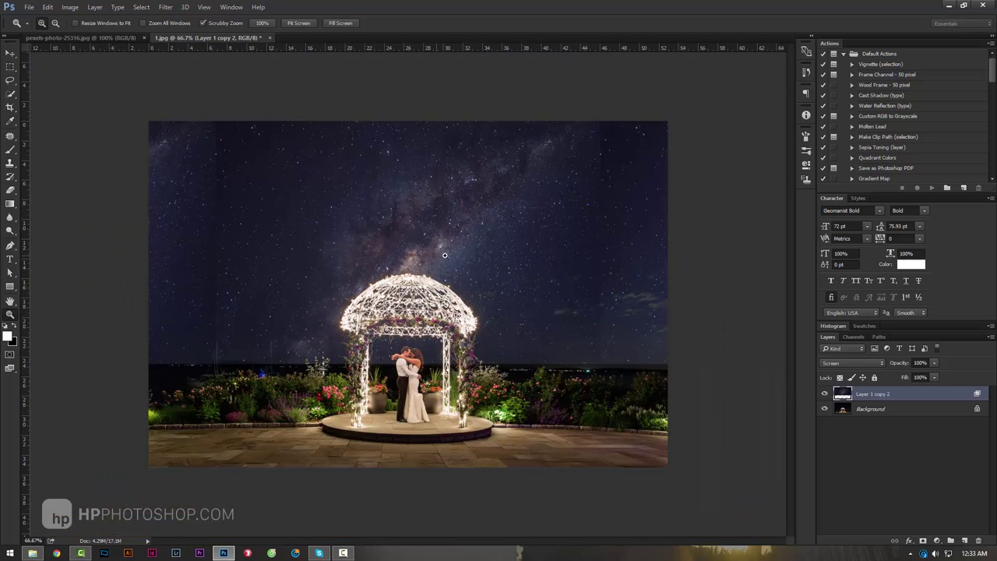
pyautogui.moveTo(416, 271); pyautogui.dragTo(456, 255)
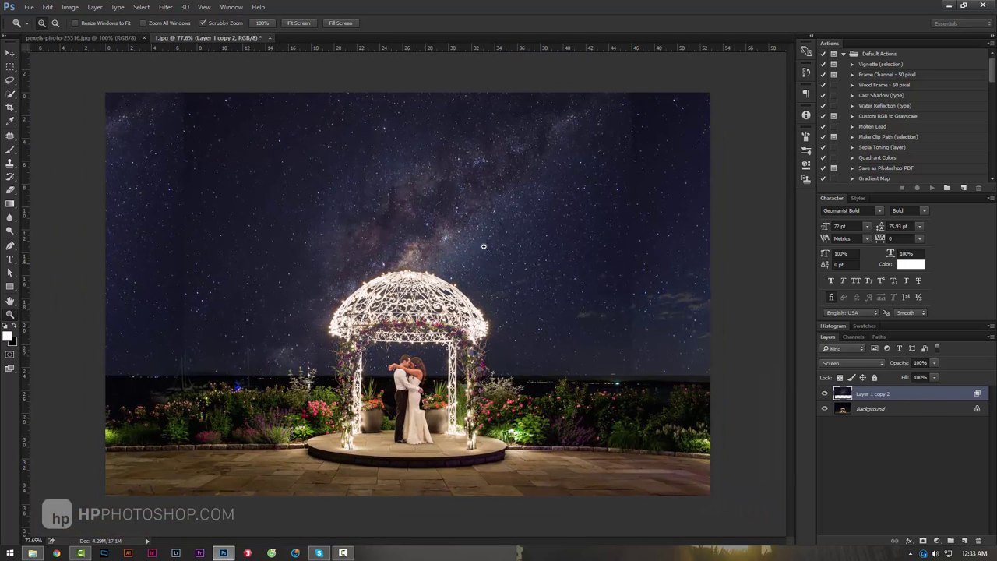
pyautogui.click(826, 394)
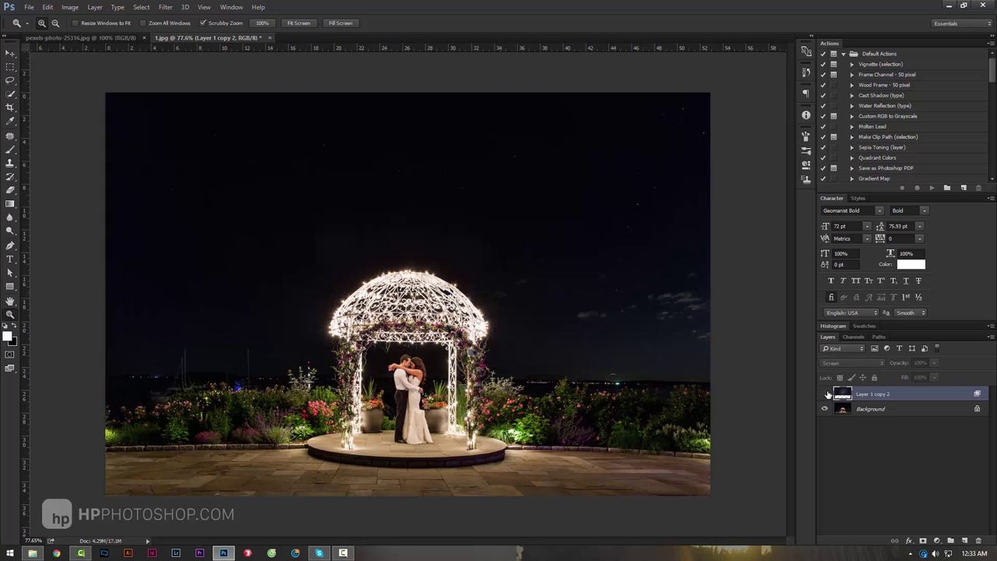
pyautogui.click(826, 394)
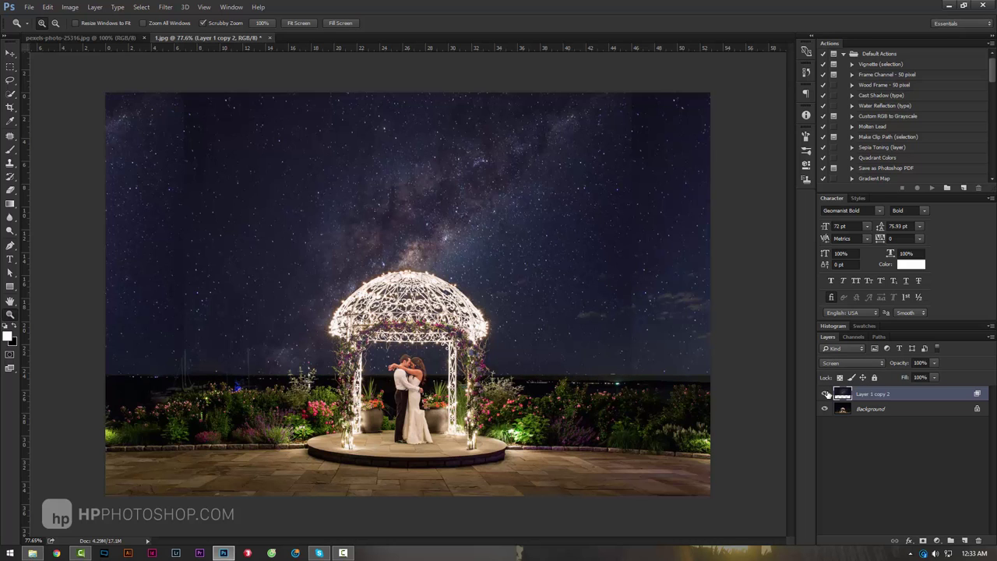
pyautogui.click(827, 394)
# Add a Levels adjustment layer and raise the black input to darken the shadows
pyautogui.click(937, 539)
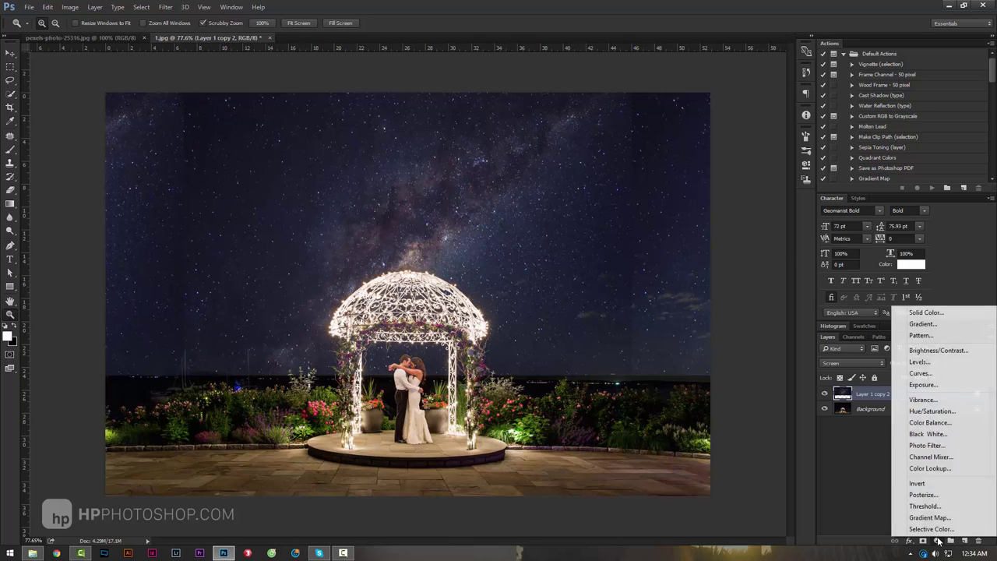
pyautogui.click(936, 540)
pyautogui.click(935, 539)
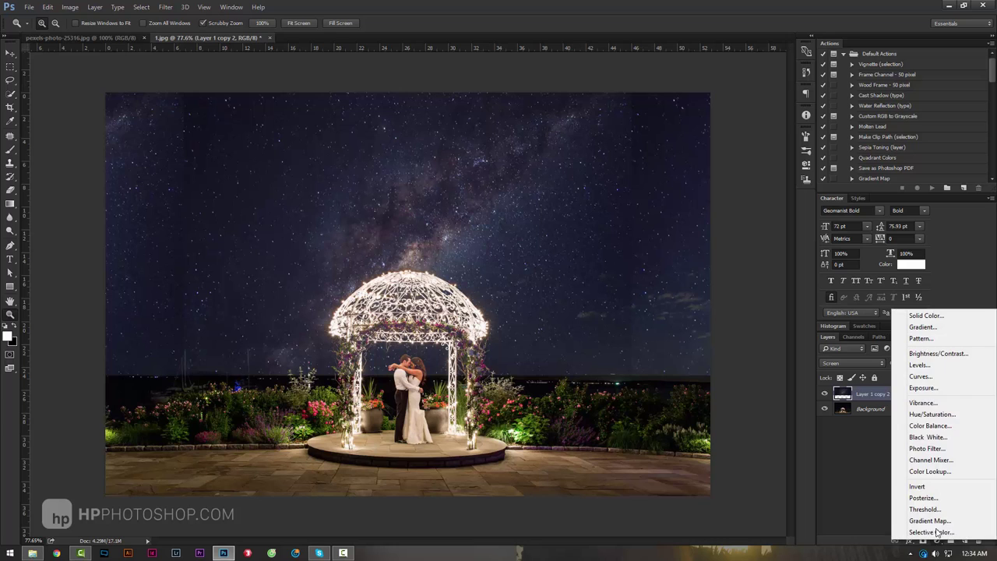
pyautogui.click(931, 364)
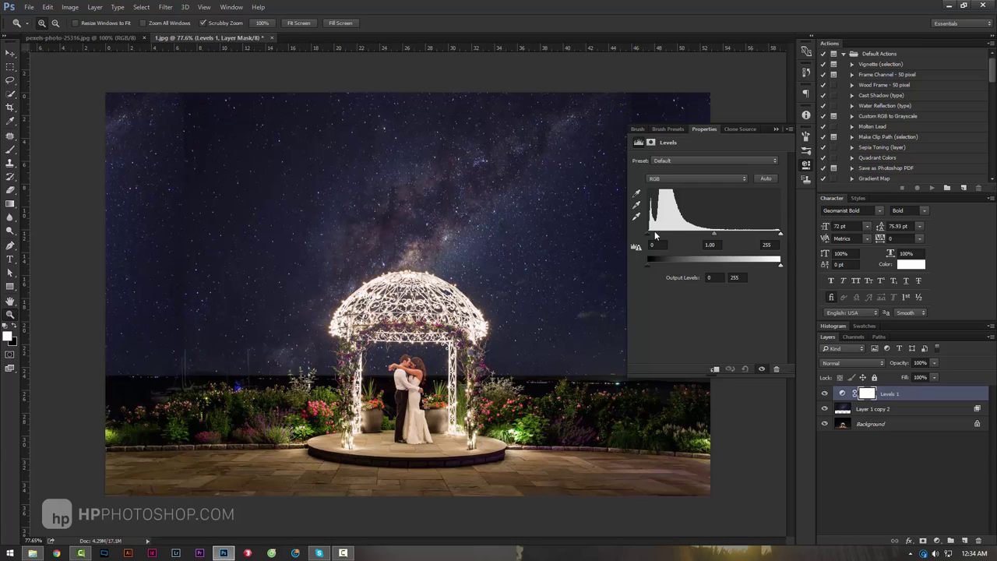
pyautogui.moveTo(651, 236); pyautogui.dragTo(677, 236)
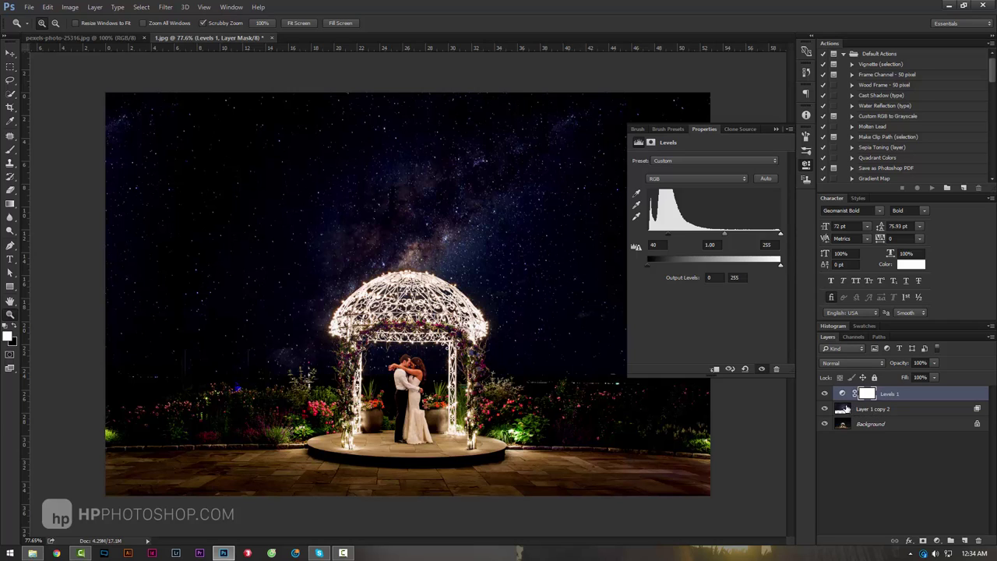
# Clip Levels 1 to the star layer and set input levels to 36 / 0.81 / 255
pyautogui.click(714, 369)
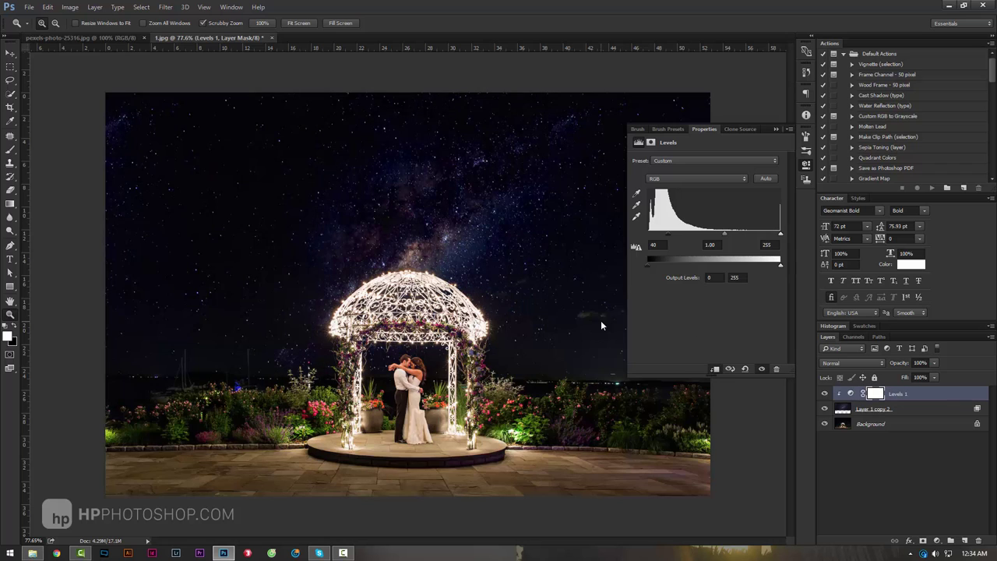
pyautogui.moveTo(666, 234); pyautogui.dragTo(667, 240)
pyautogui.moveTo(780, 235)
pyautogui.mouseDown()
pyautogui.moveTo(760, 235)
pyautogui.moveTo(771, 236)
pyautogui.mouseUp()
pyautogui.moveTo(662, 238); pyautogui.dragTo(734, 235)
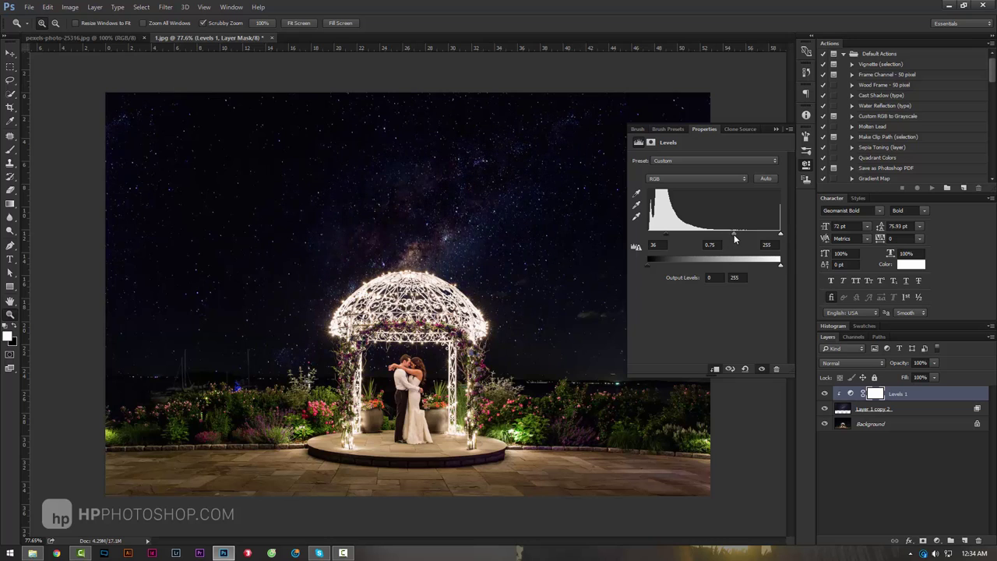
pyautogui.click(776, 129)
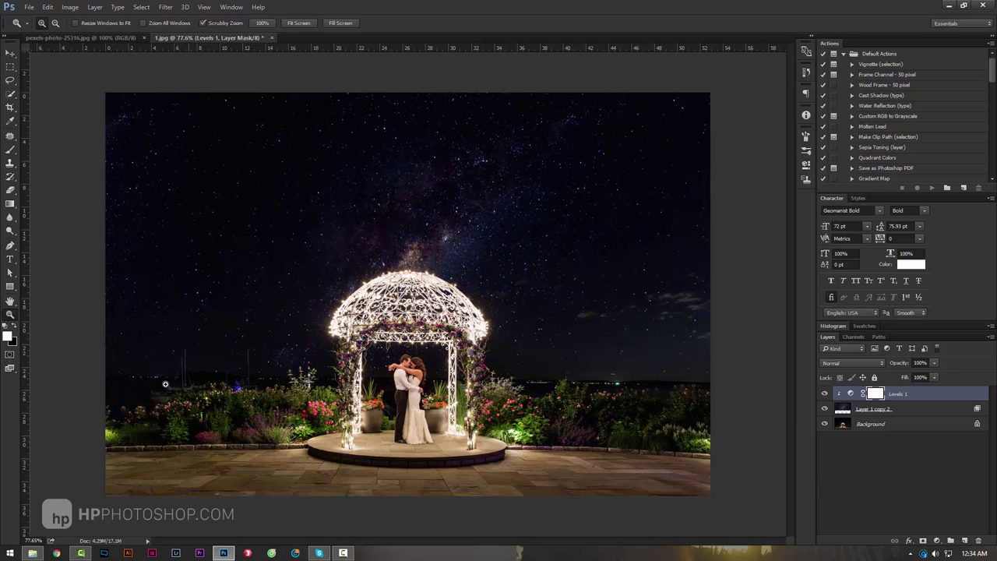
pyautogui.moveTo(158, 373)
pyautogui.mouseDown()
pyautogui.moveTo(252, 369)
pyautogui.moveTo(475, 278)
pyautogui.mouseUp()
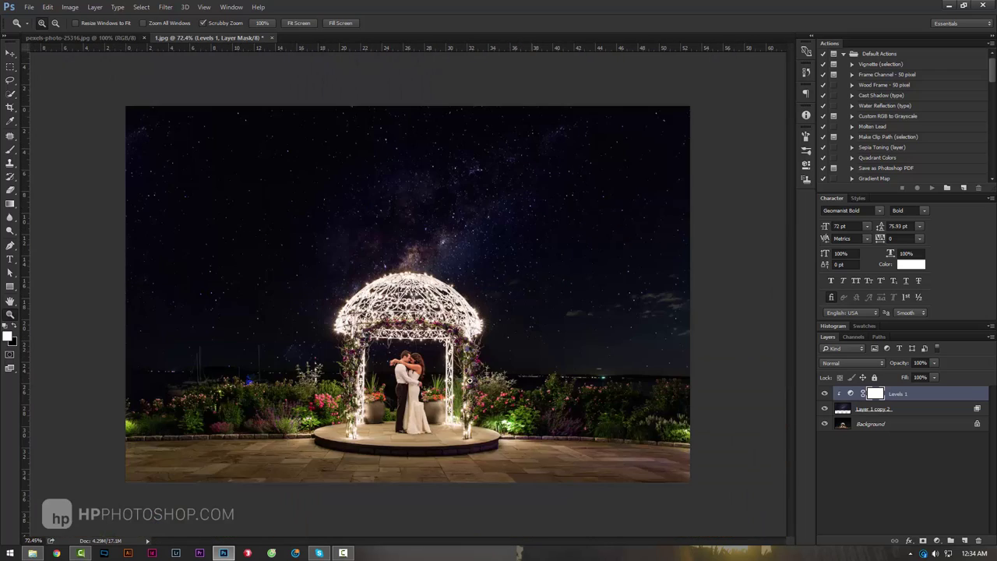
pyautogui.keyDown('shift'); pyautogui.click(925, 412); pyautogui.keyUp('shift')
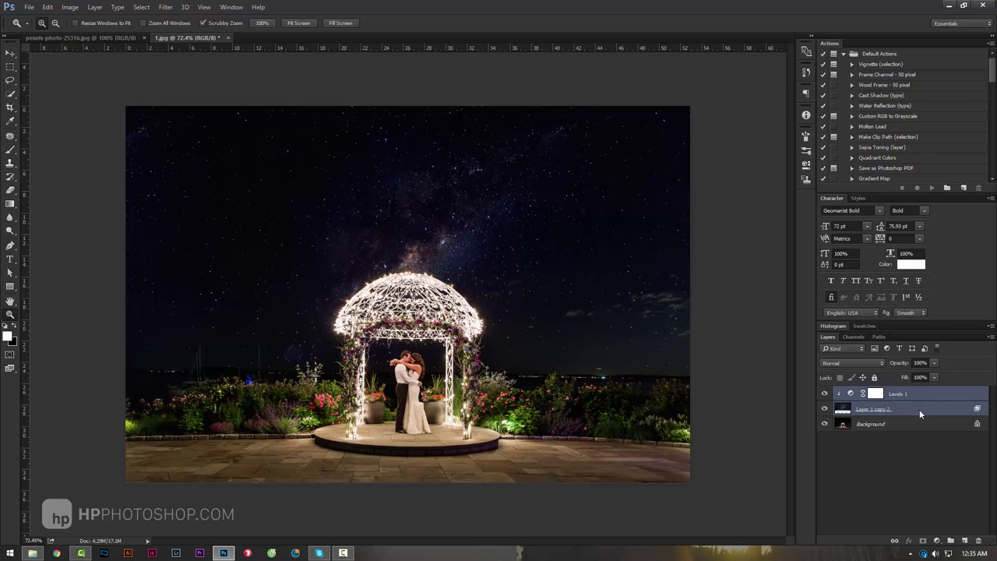
# Group the star sky and Levels 1 layers into Group 1 and add a layer mask
pyautogui.rightClick(919, 409)
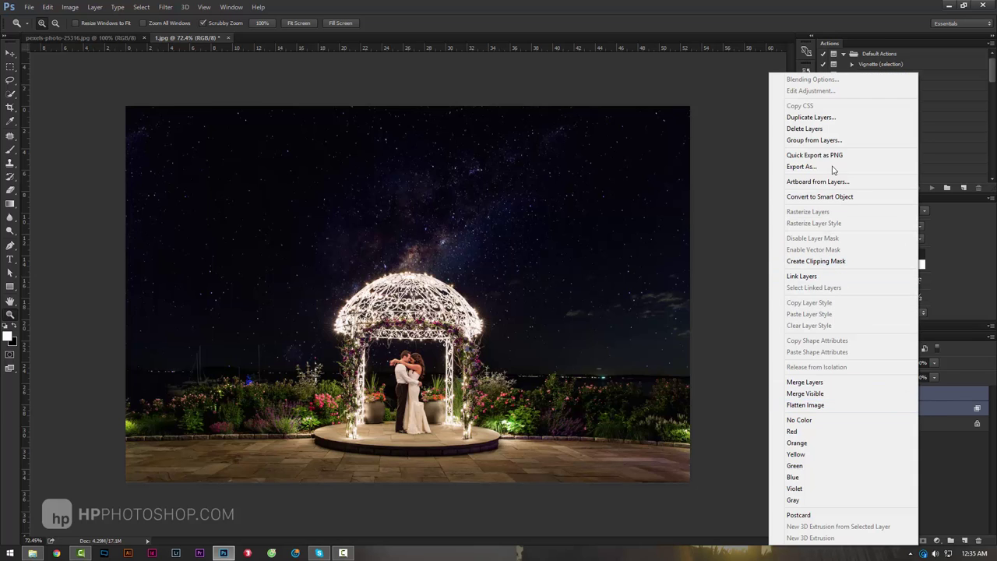
pyautogui.click(816, 141)
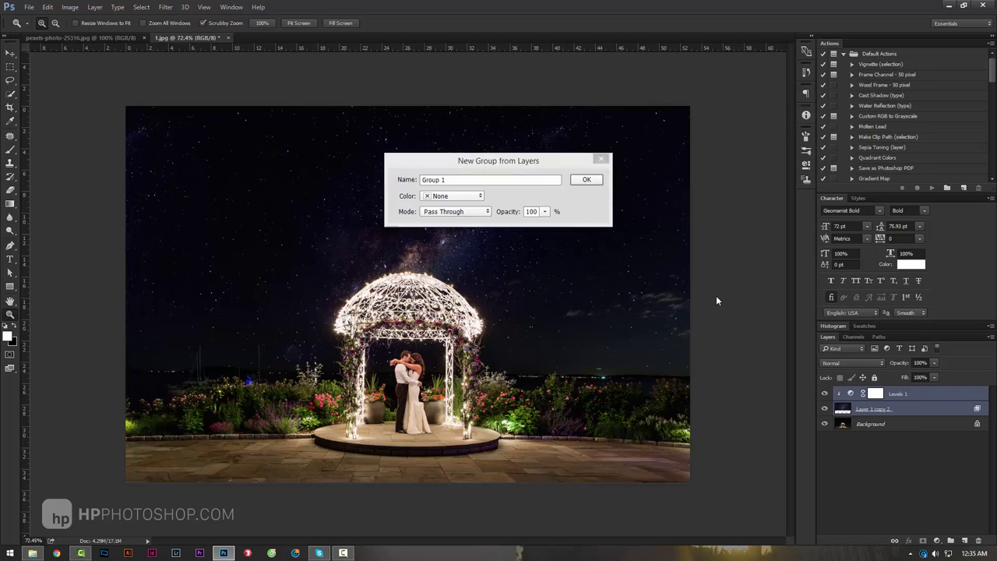
pyautogui.click(586, 179)
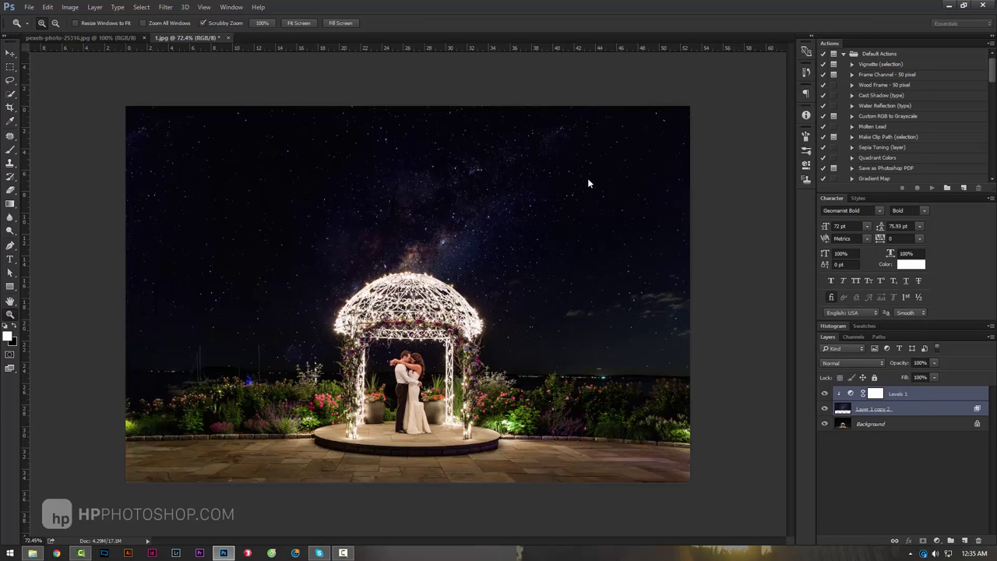
pyautogui.click(923, 541)
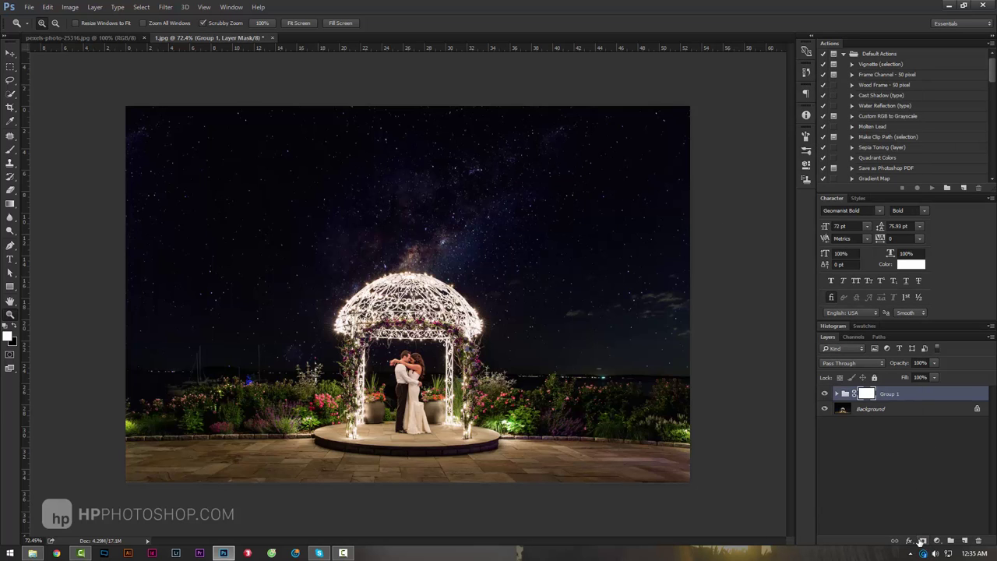
# Drag a Black, White gradient upward on Group 1's mask to fade the sky into the horizon
pyautogui.click(10, 205)
pyautogui.rightClick(10, 205)
pyautogui.click(56, 203)
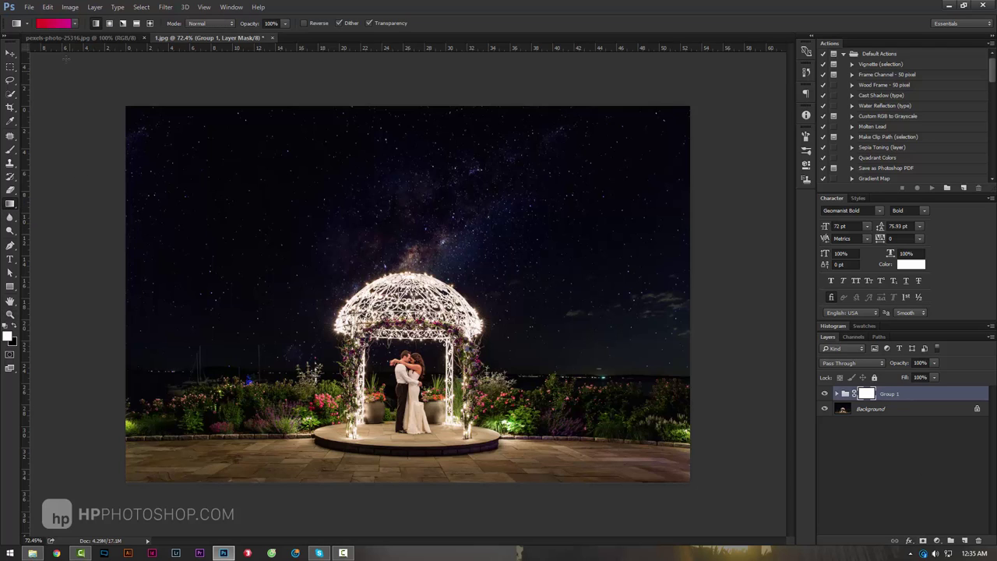
pyautogui.click(55, 23)
pyautogui.click(682, 137)
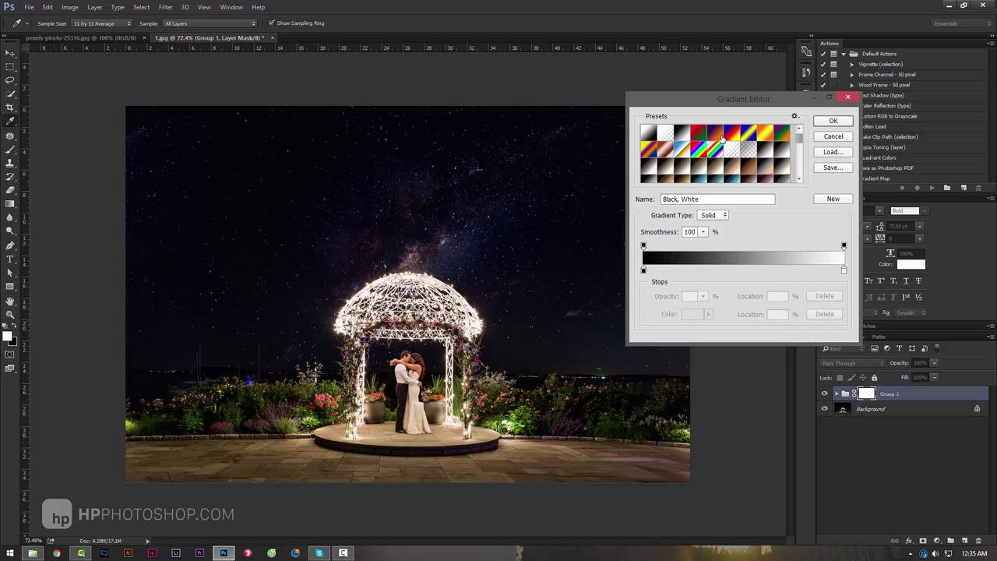
pyautogui.click(834, 122)
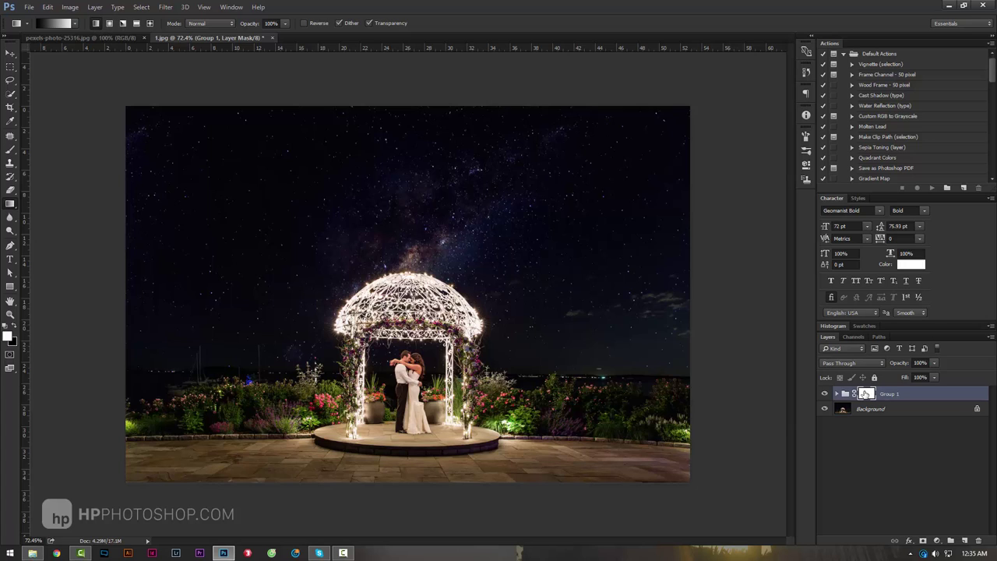
pyautogui.moveTo(553, 387); pyautogui.dragTo(553, 328)
pyautogui.click(824, 394)
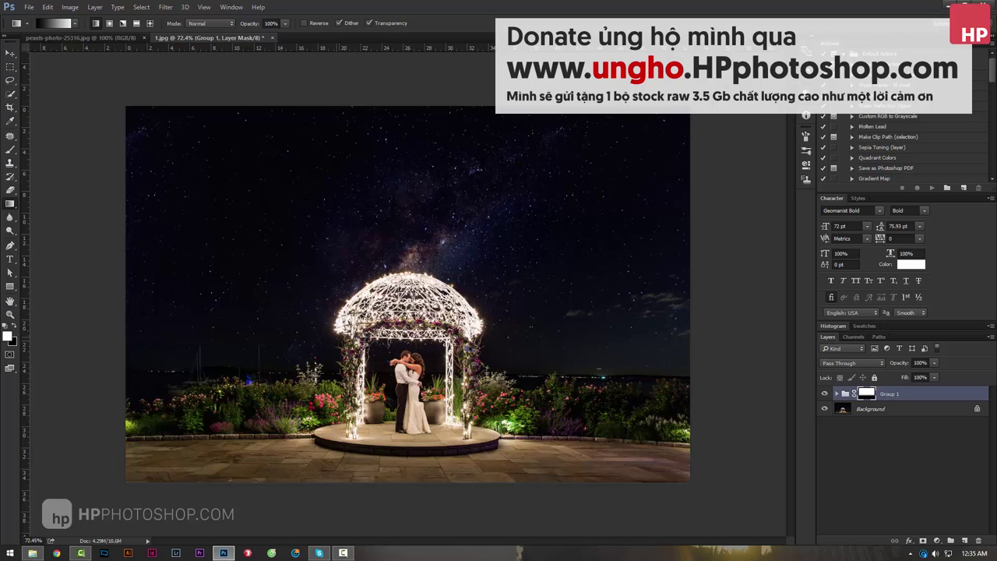
pyautogui.click(11, 314)
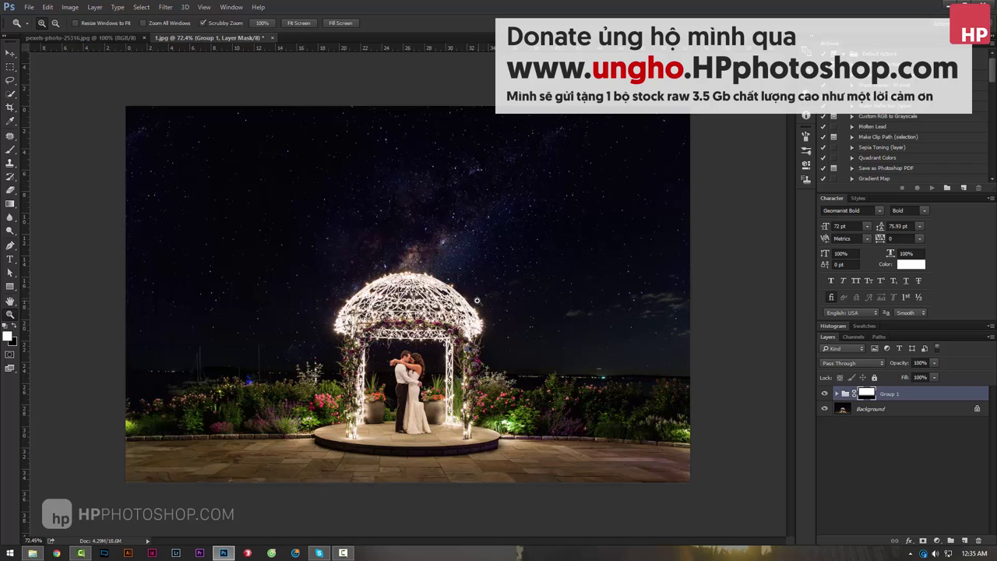